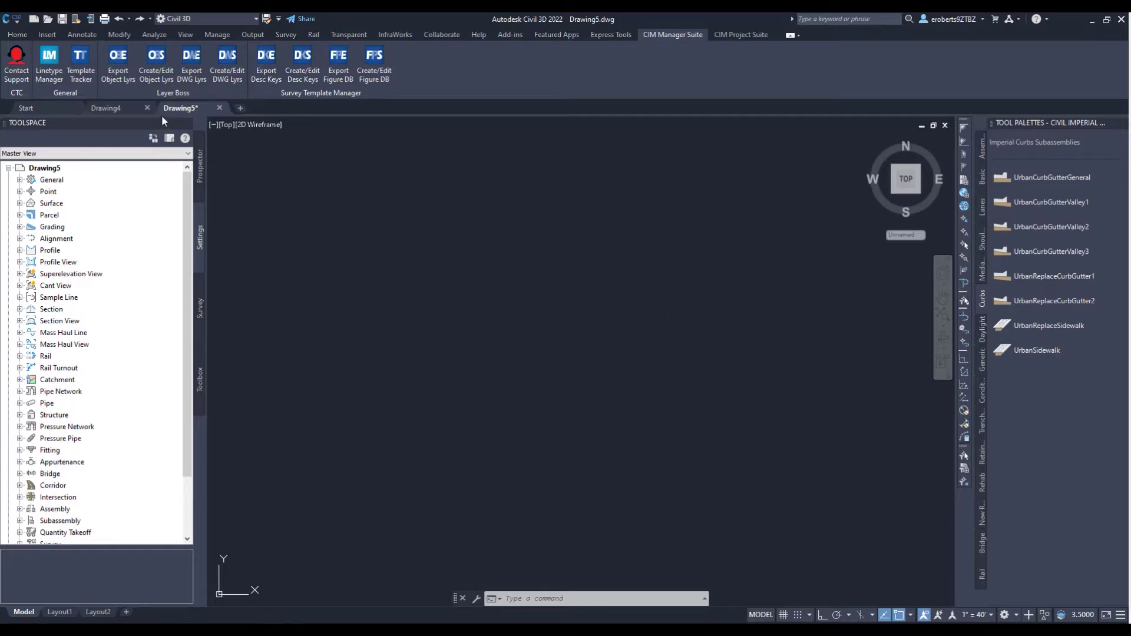
- Launch Layer Boss's Export DWG Lyrs from the CIM Manager Suite ribbon tab
left_click(180, 96)
left_click(189, 86)
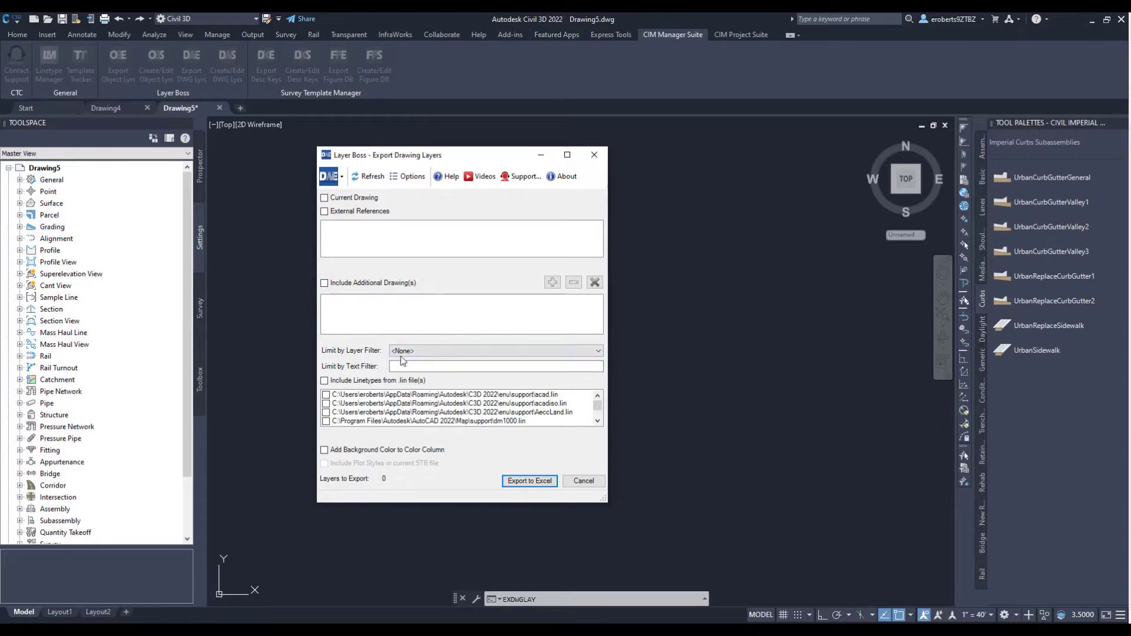
- Toggle Include Linetypes from .lin file(s) on and off, then cancel the export dialog
left_click(400, 365)
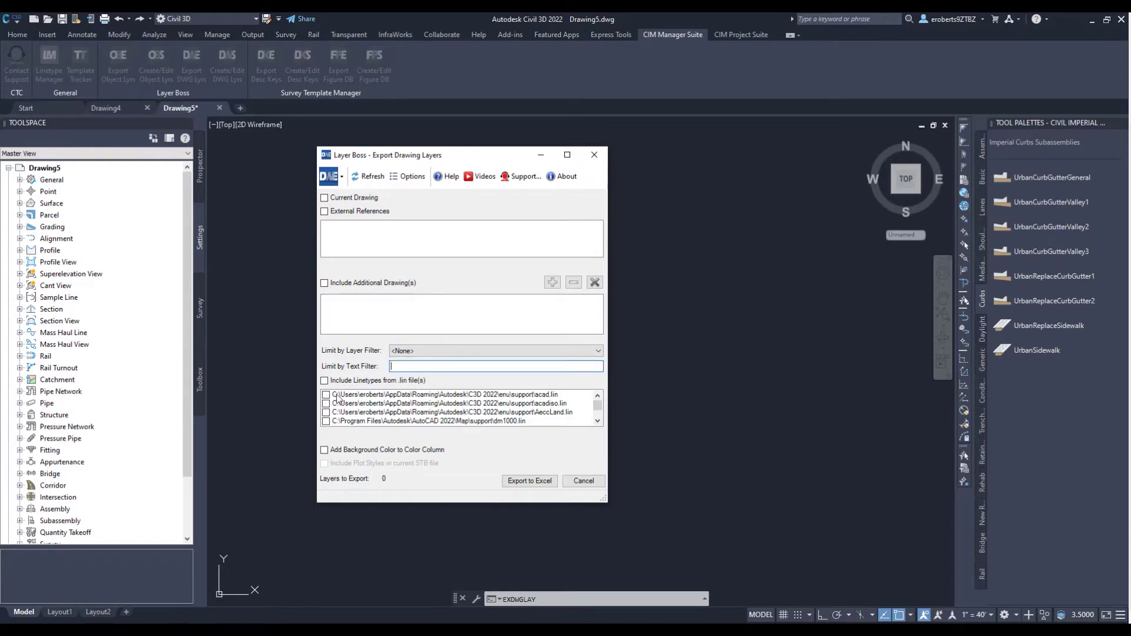
left_click(325, 380)
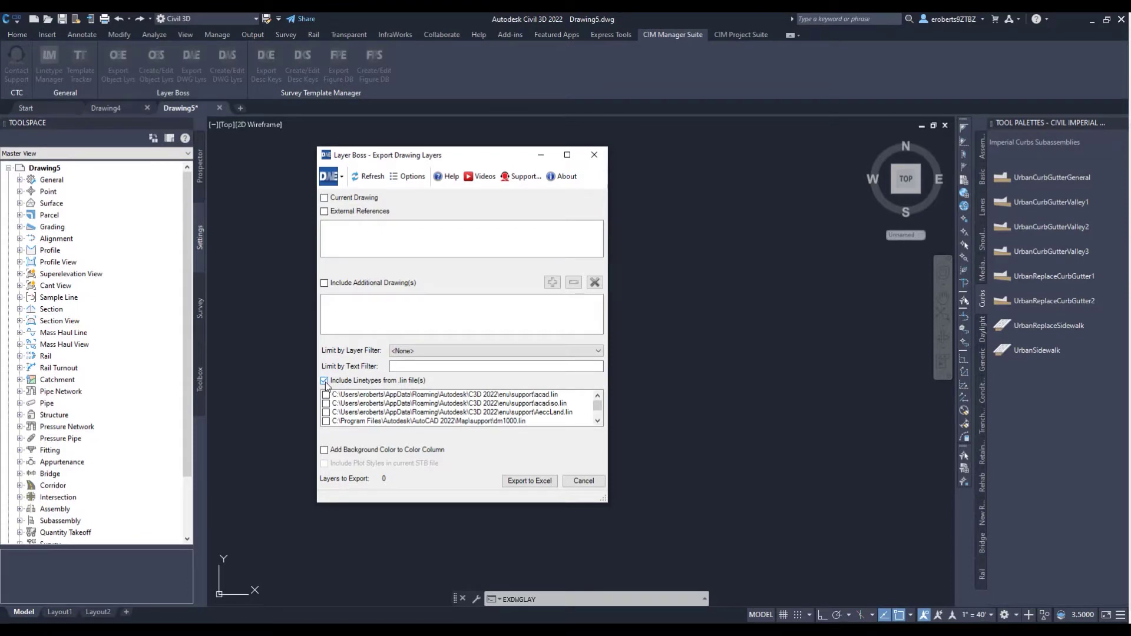
left_click(324, 381)
left_click(567, 481)
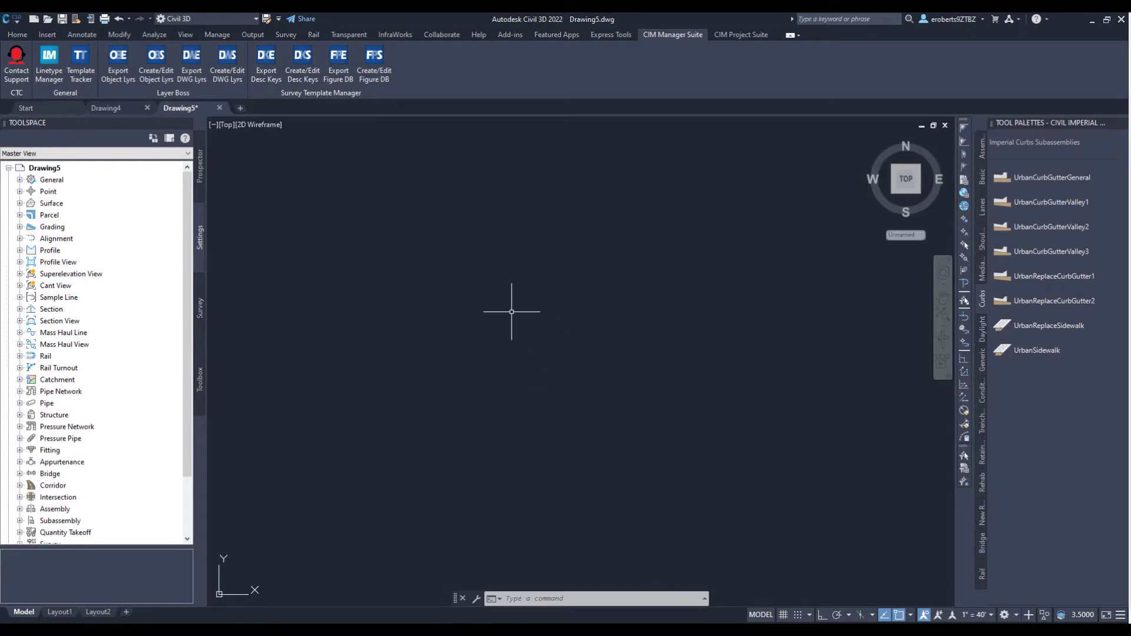
left_click(520, 599)
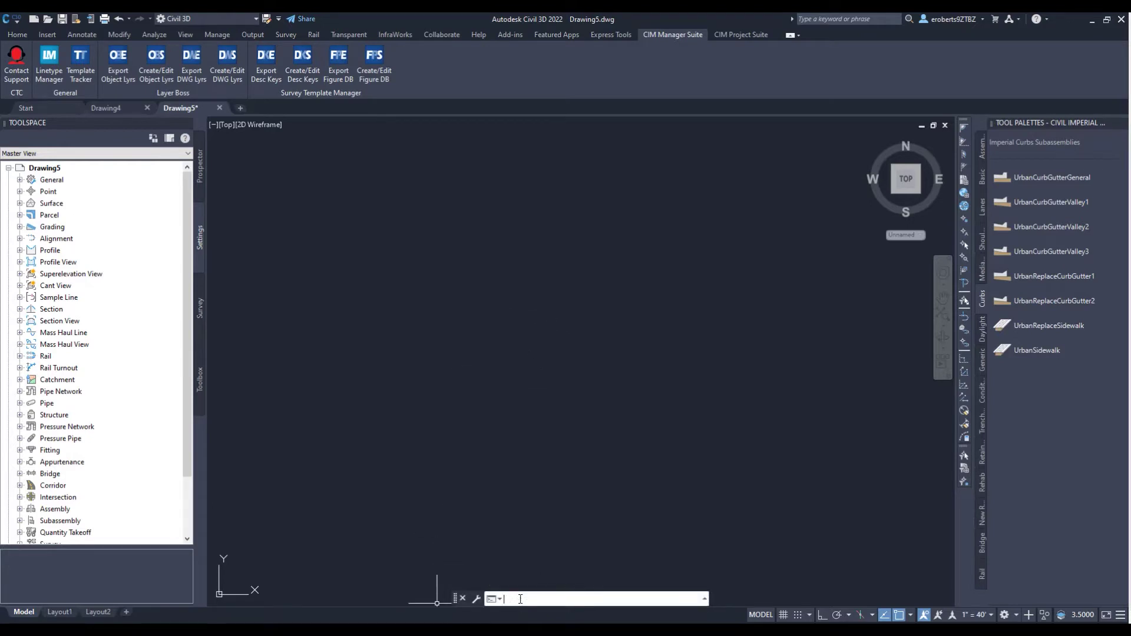
type("design")
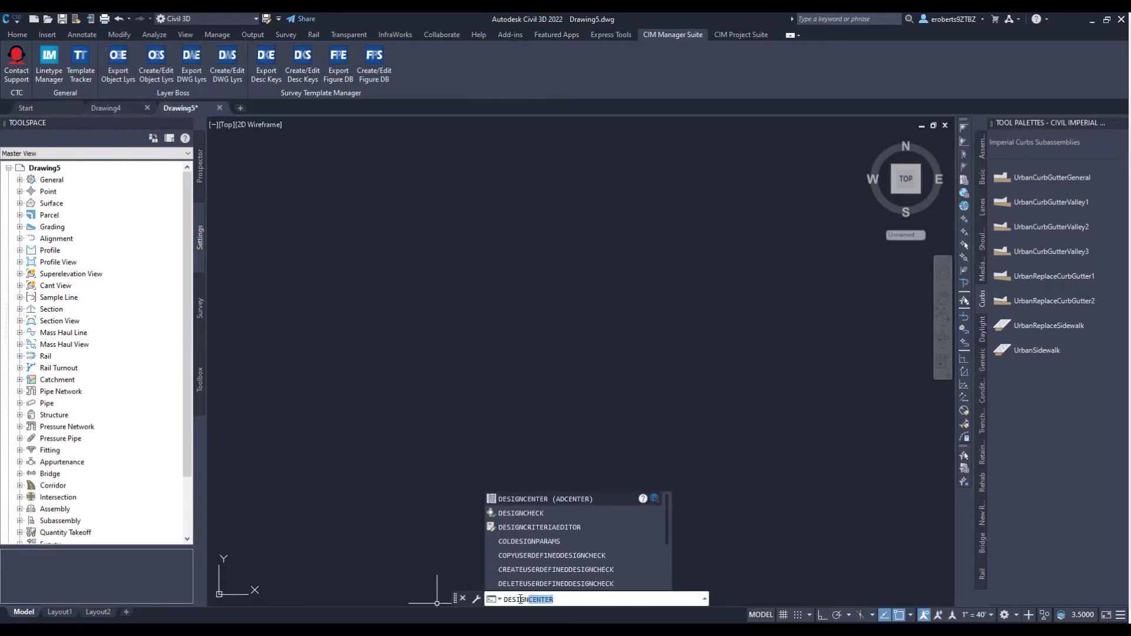
left_click(533, 499)
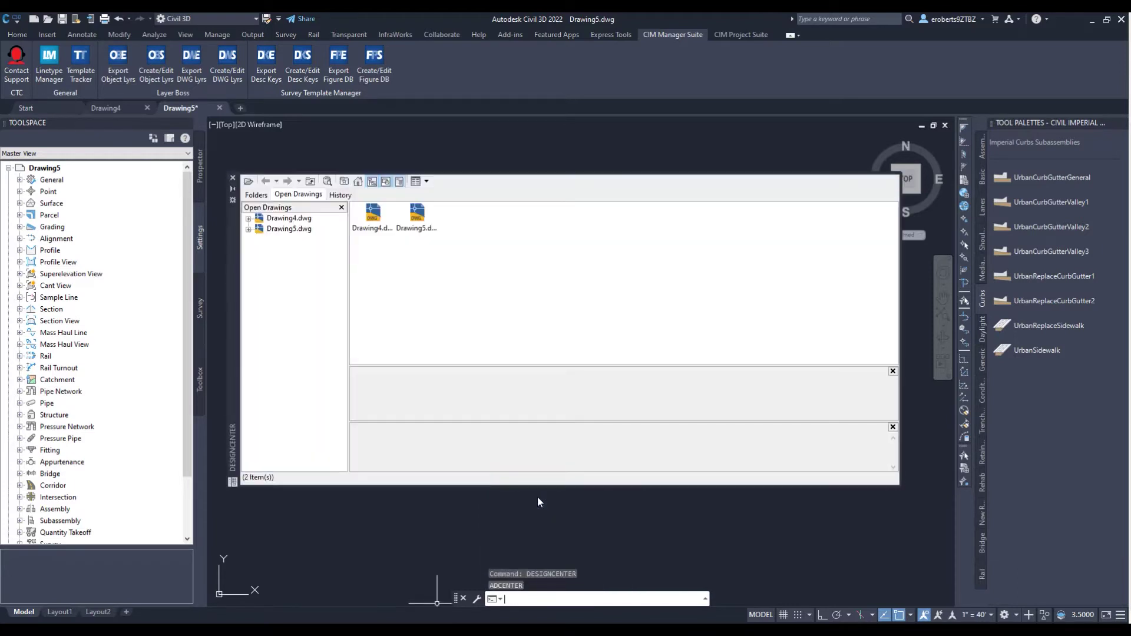
left_click(288, 230)
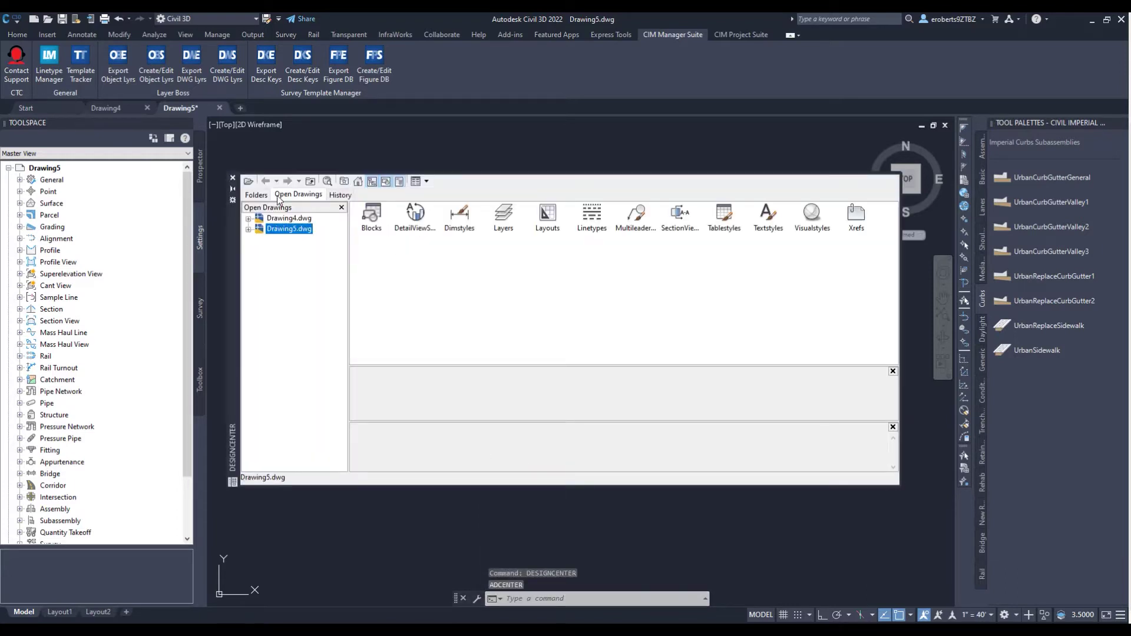
left_click(249, 230)
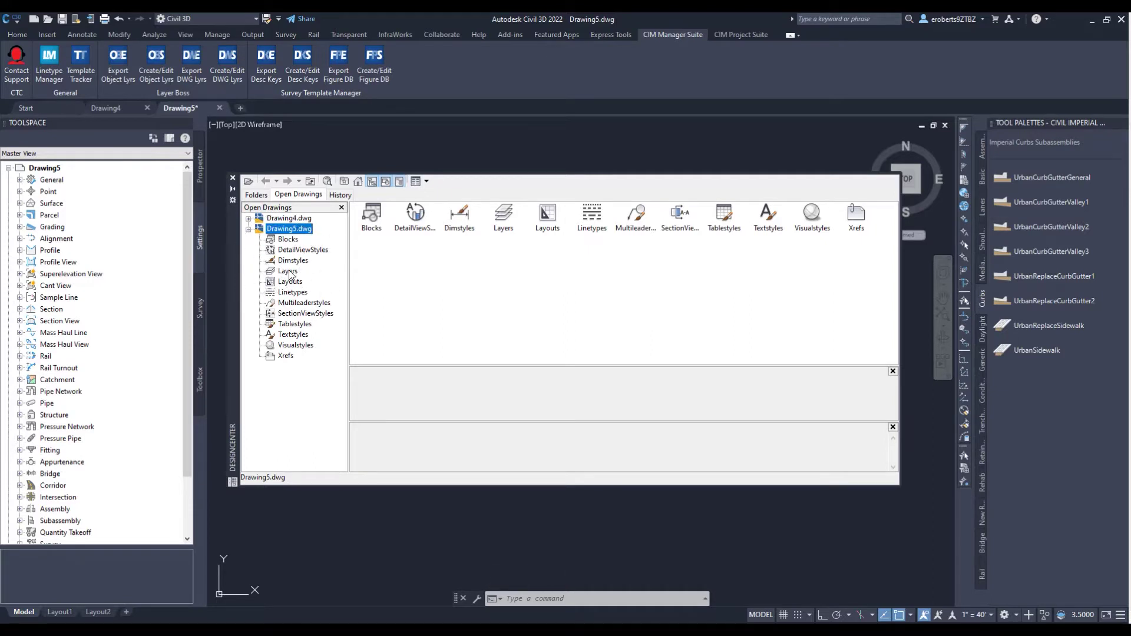
left_click(234, 177)
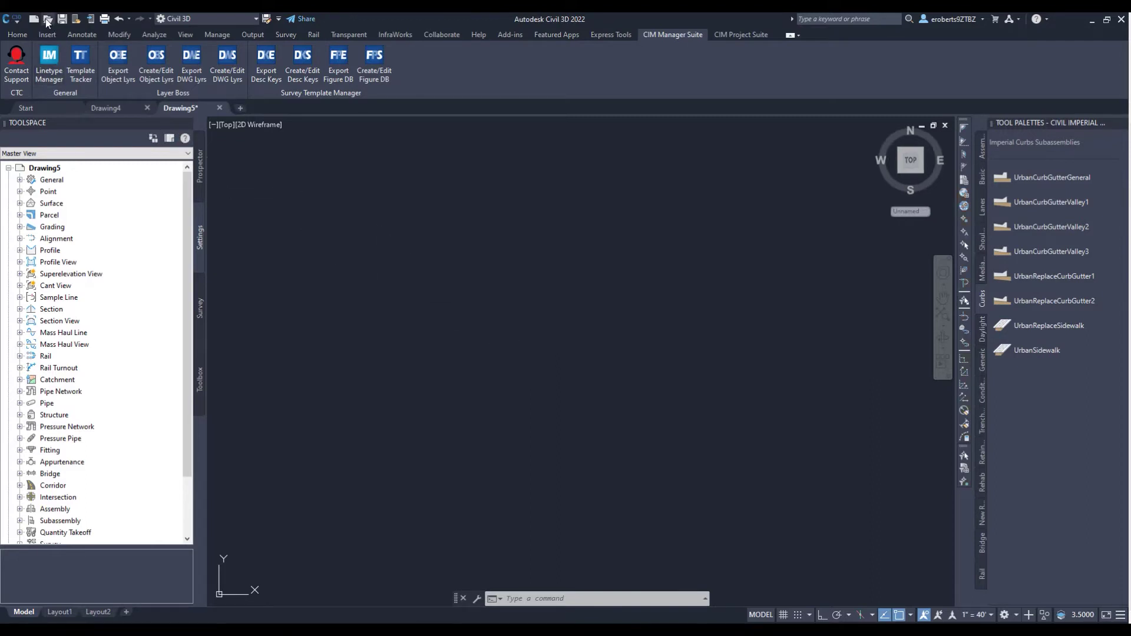
- Open ATG_CTB_V10-I.dwt, list its 459 layers, and start a Layer Boss layer export
left_click(46, 20)
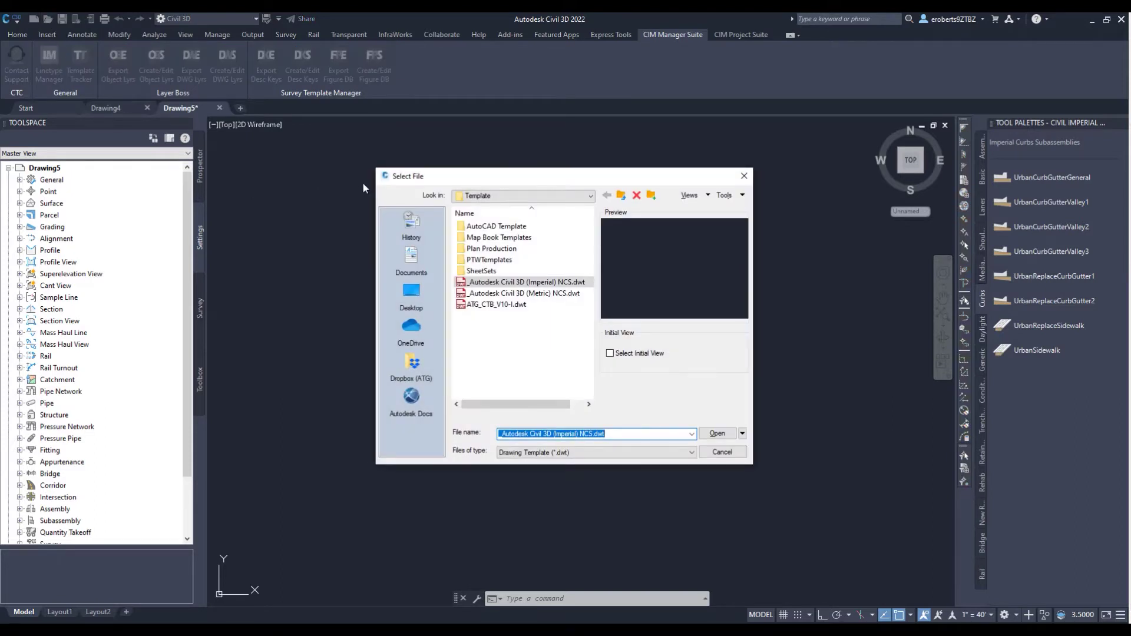
left_click(488, 305)
left_click(732, 431)
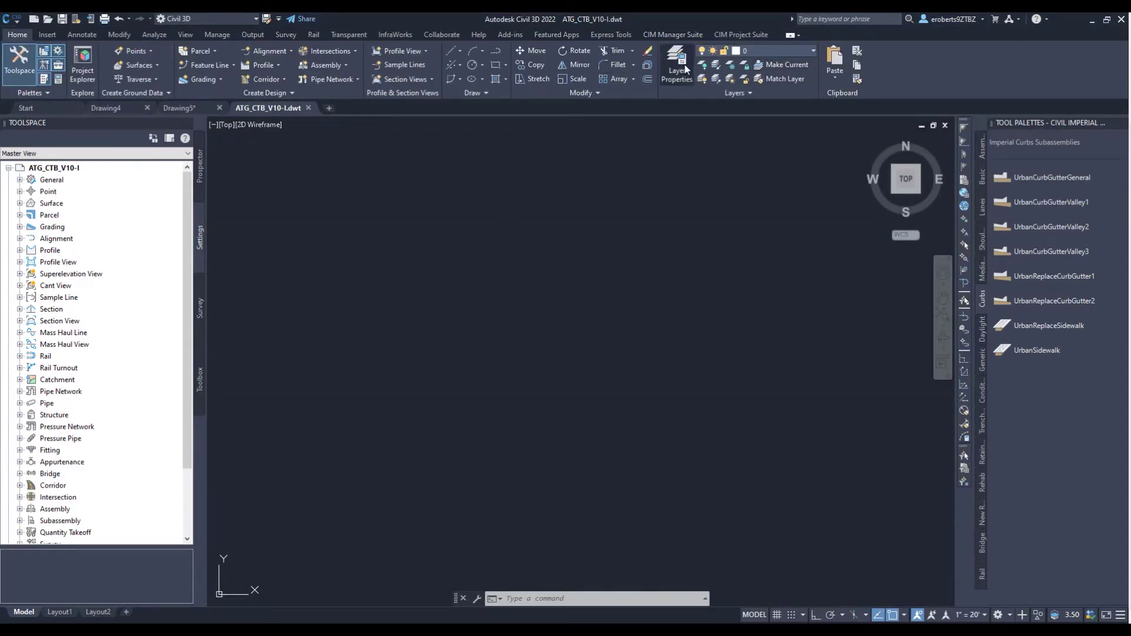
left_click(676, 63)
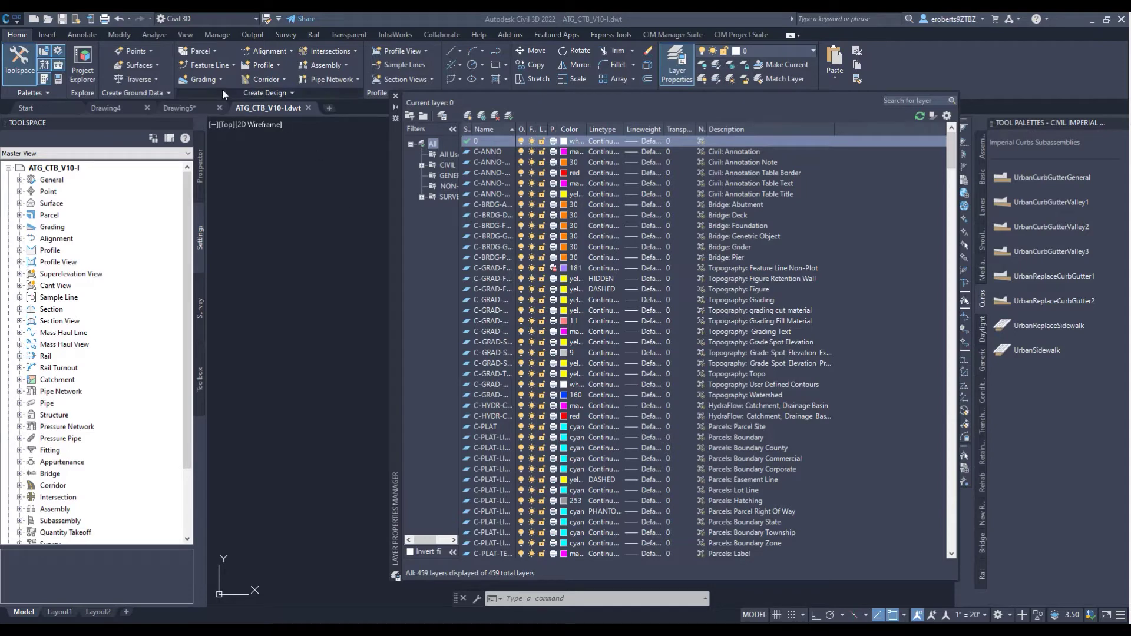
left_click(673, 34)
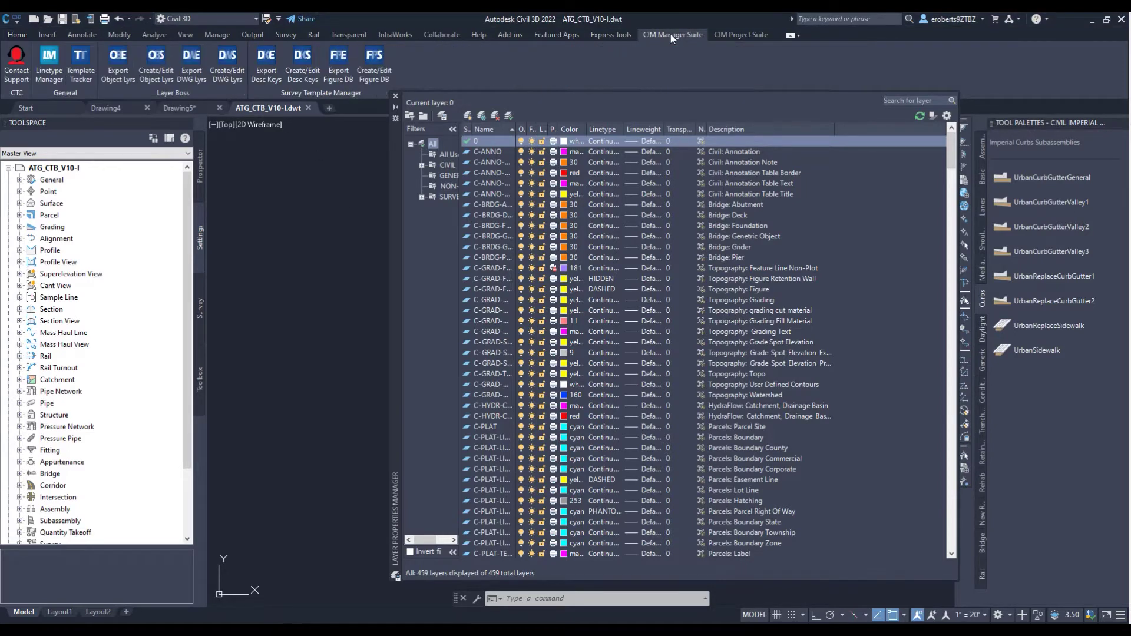
left_click(192, 76)
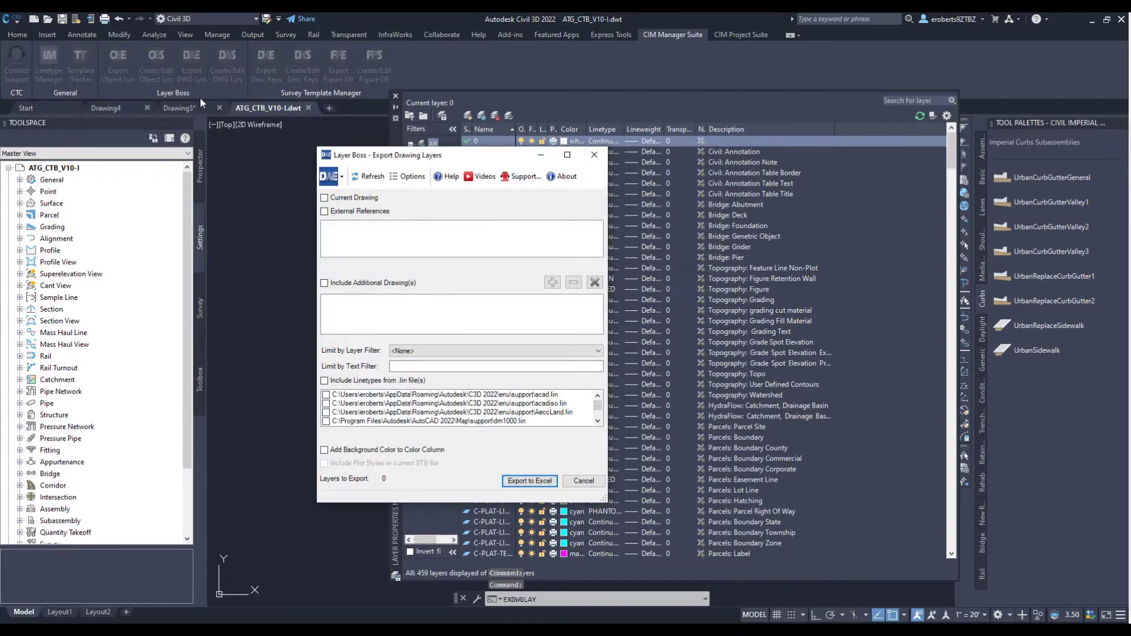
- Export Current Drawing's 459 layers to Layers Properties Manager.xlsx in Desktop > Tech Tuesday Videos (ATG Content) > Layer Boss
left_click(356, 199)
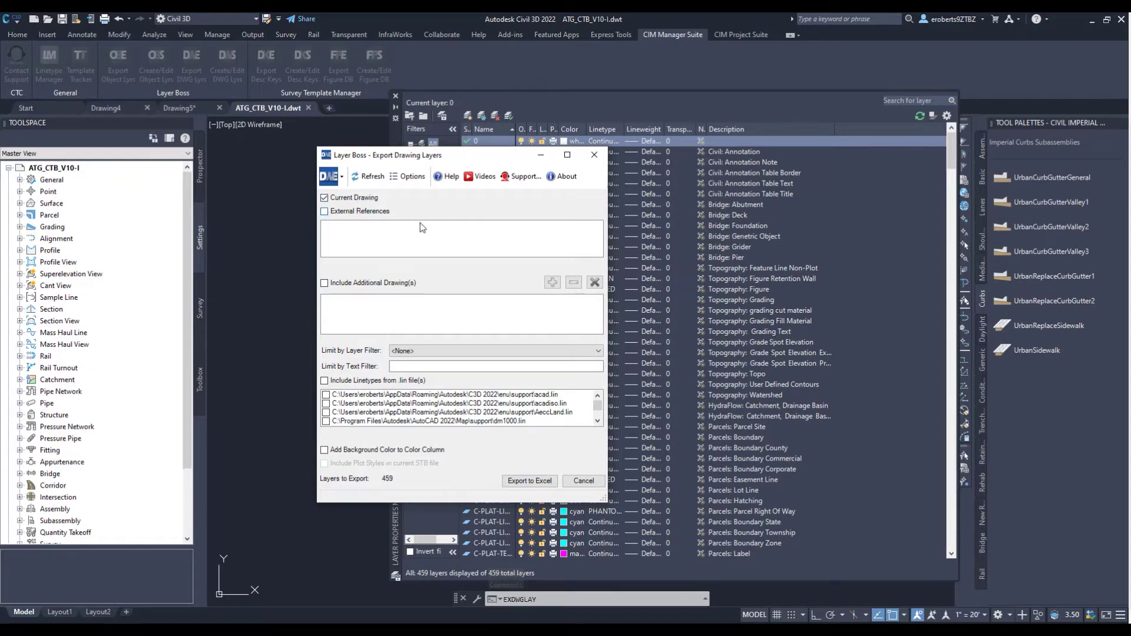
left_click(534, 481)
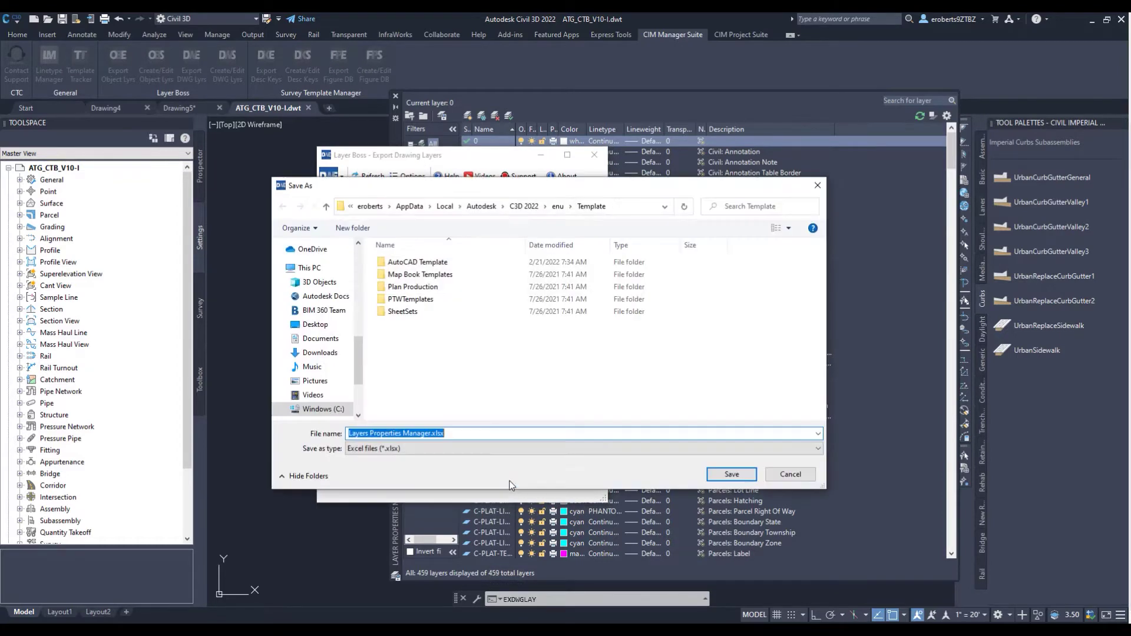
scroll(330, 307, "up", 10)
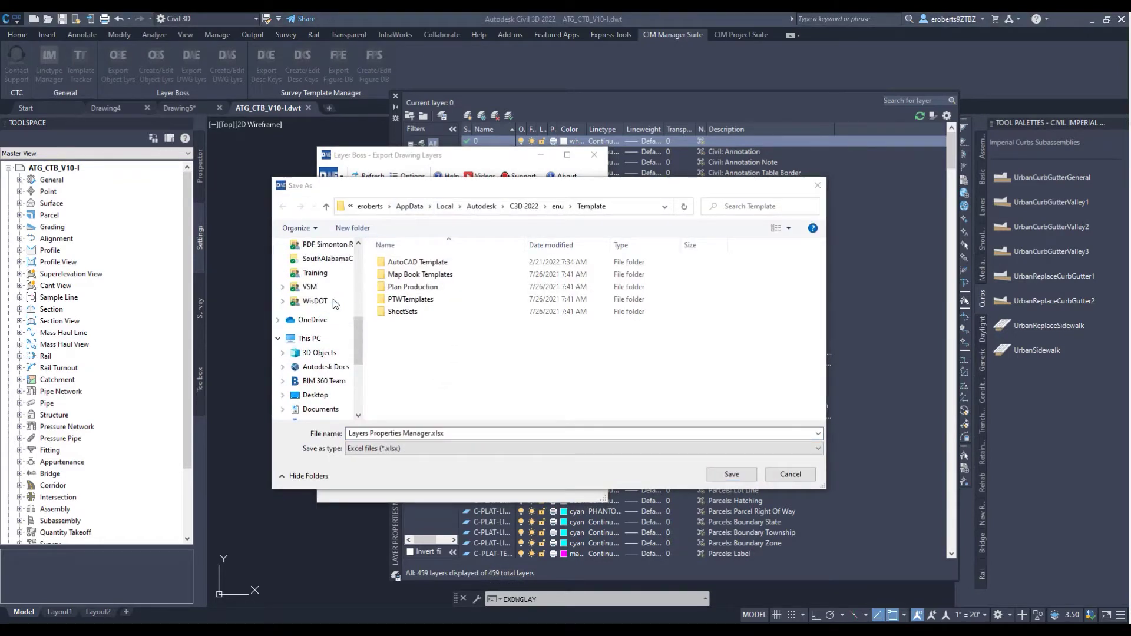
scroll(330, 294, "up", 3)
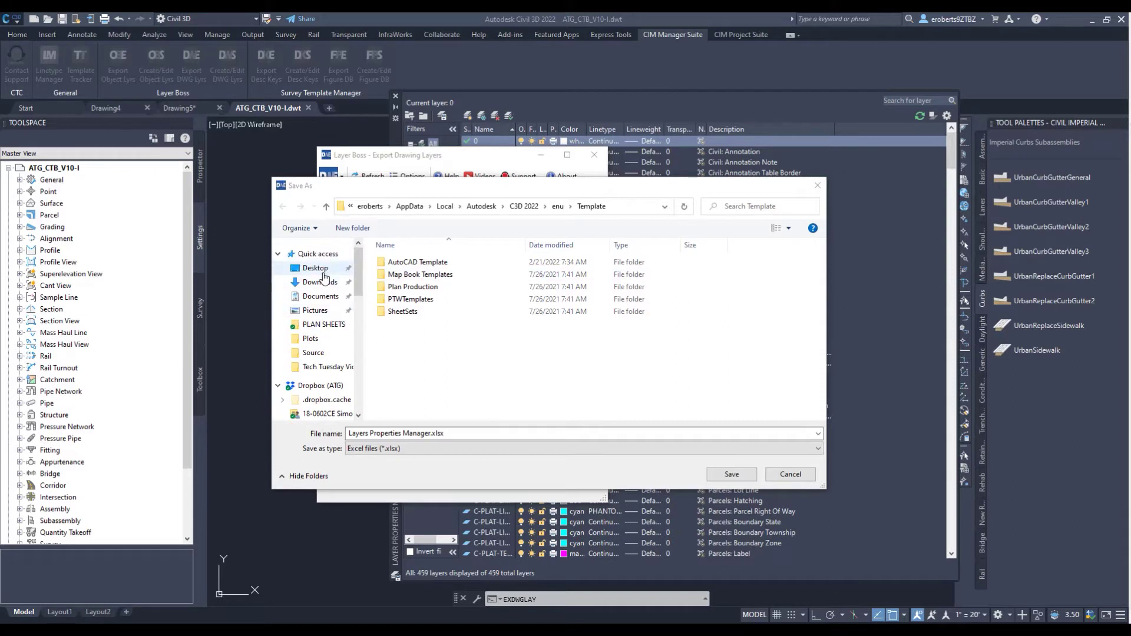
left_click(322, 268)
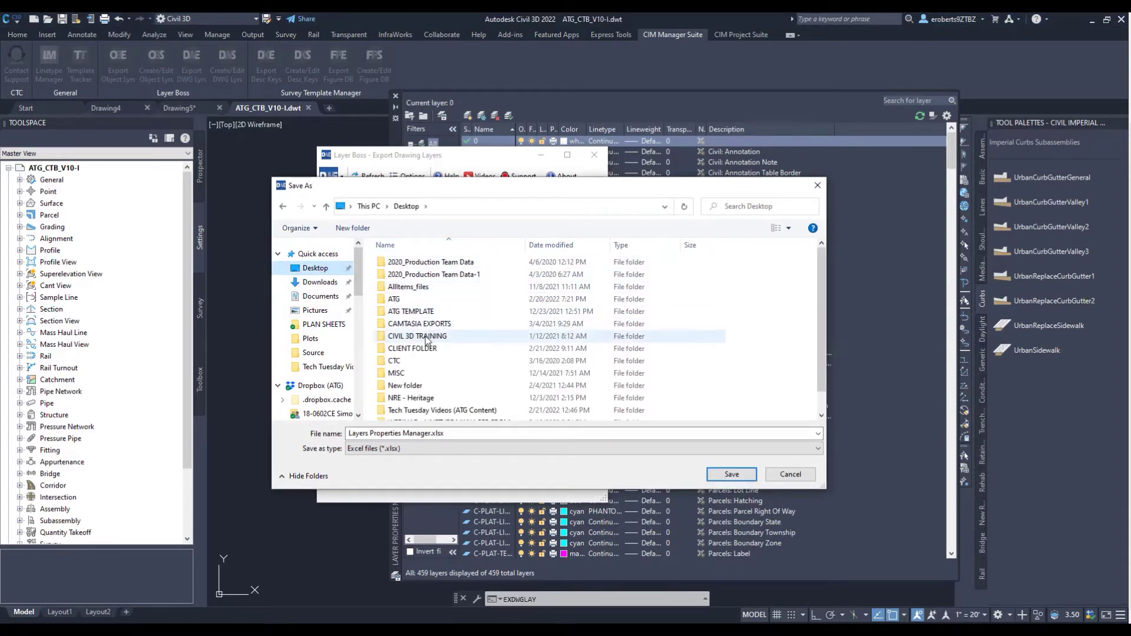
scroll(421, 361, "down", 1)
double_click(418, 389)
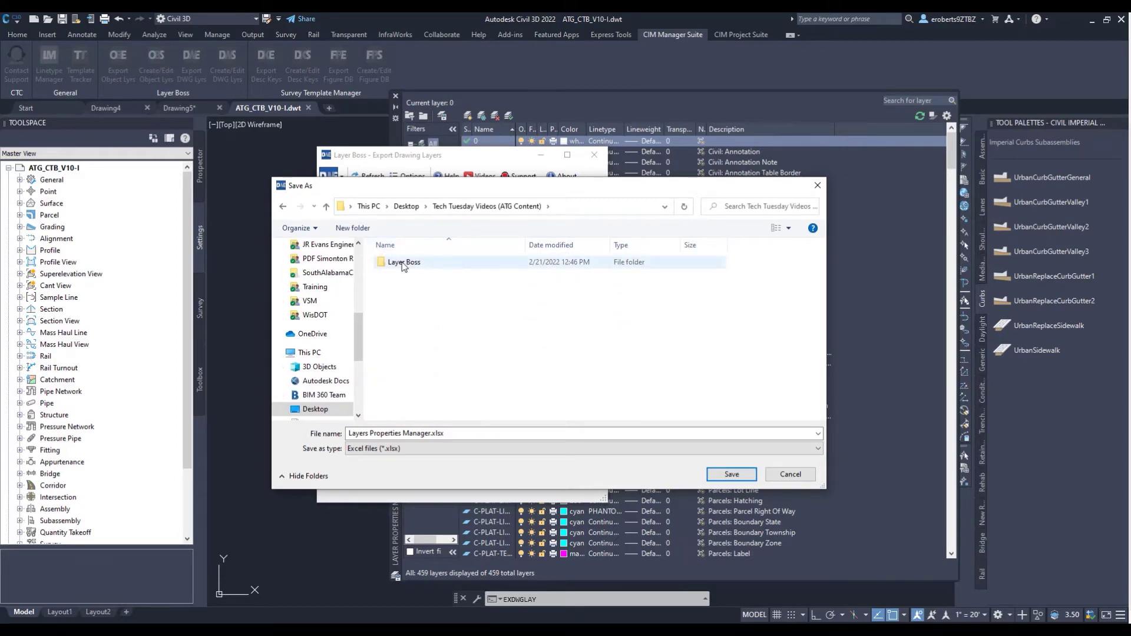
double_click(403, 264)
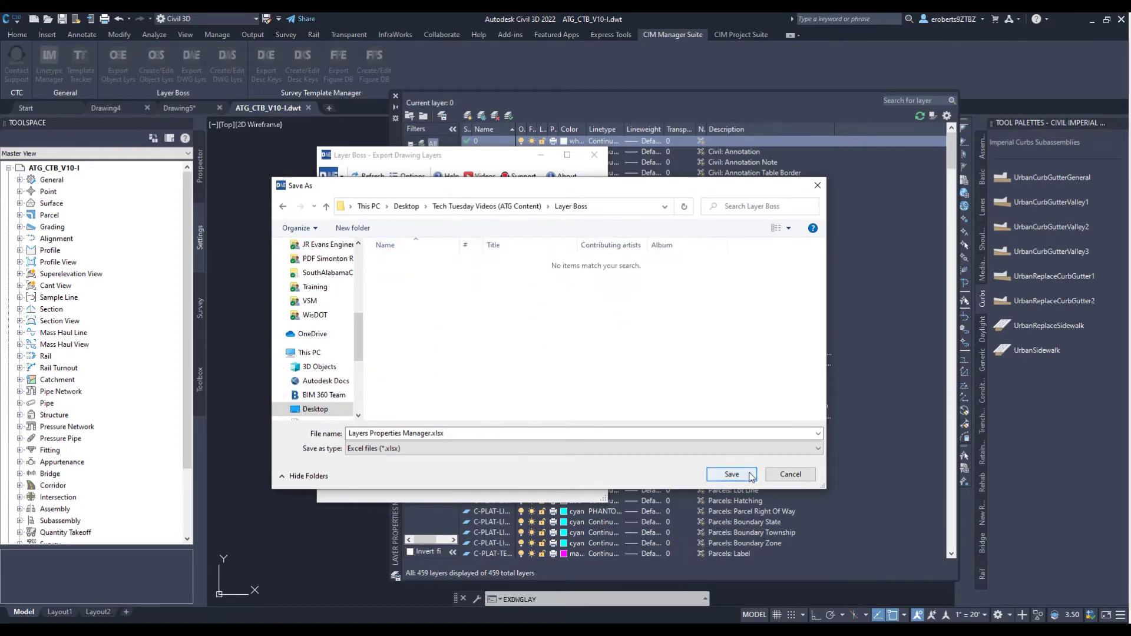
left_click(730, 474)
left_click(500, 367)
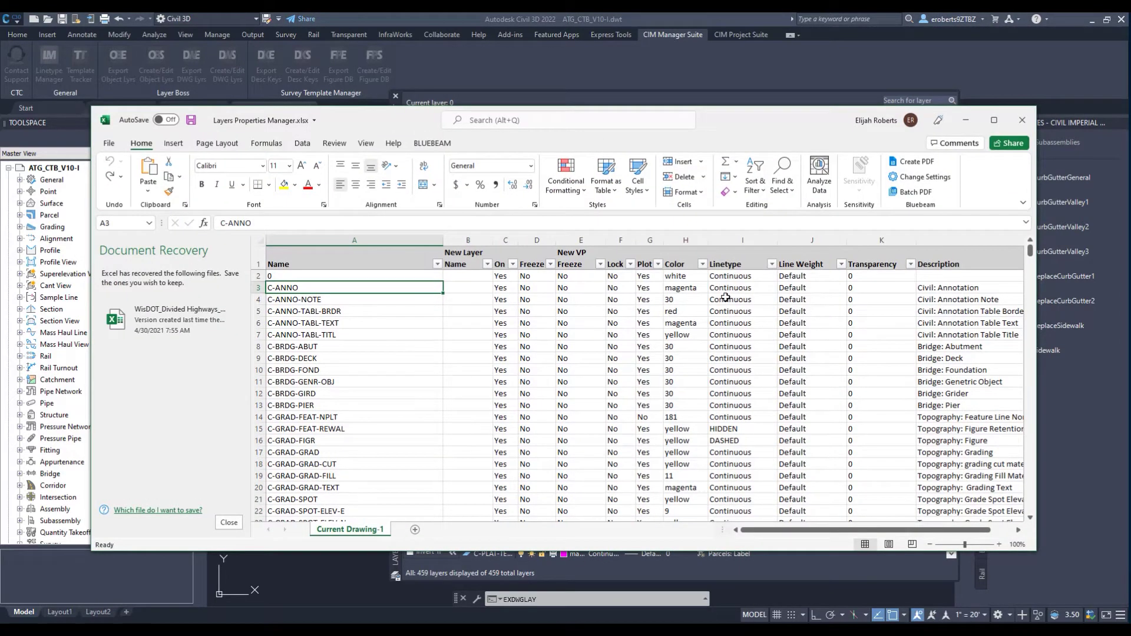
- Inspect layer 0's linetype choices in cell I2 without changing anything
left_click(764, 279)
left_click(782, 277)
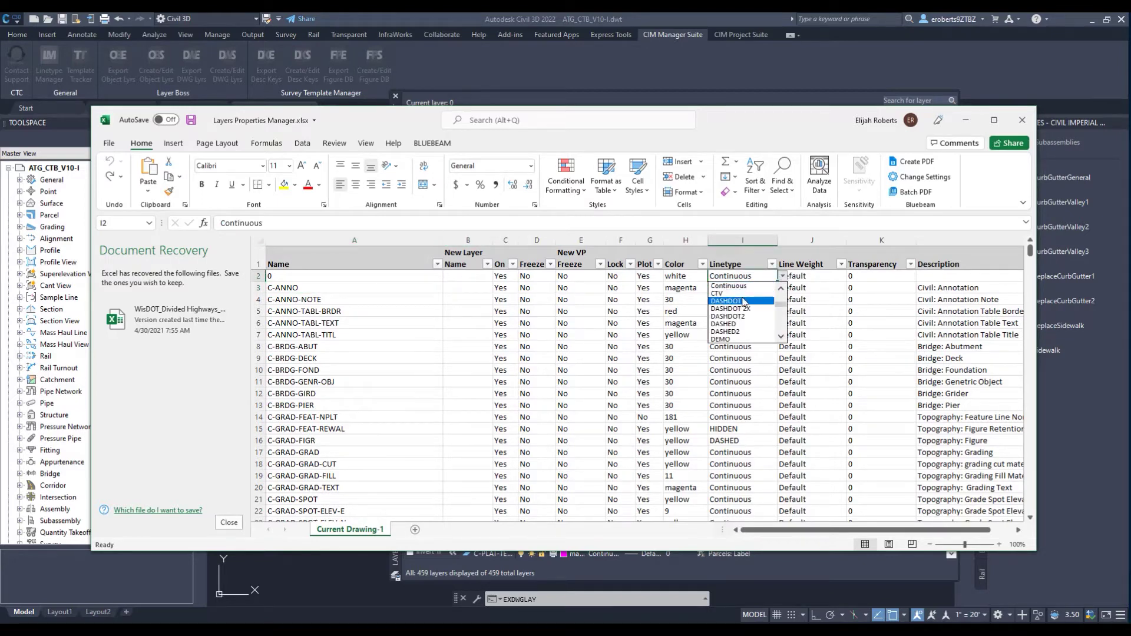
key("Escape")
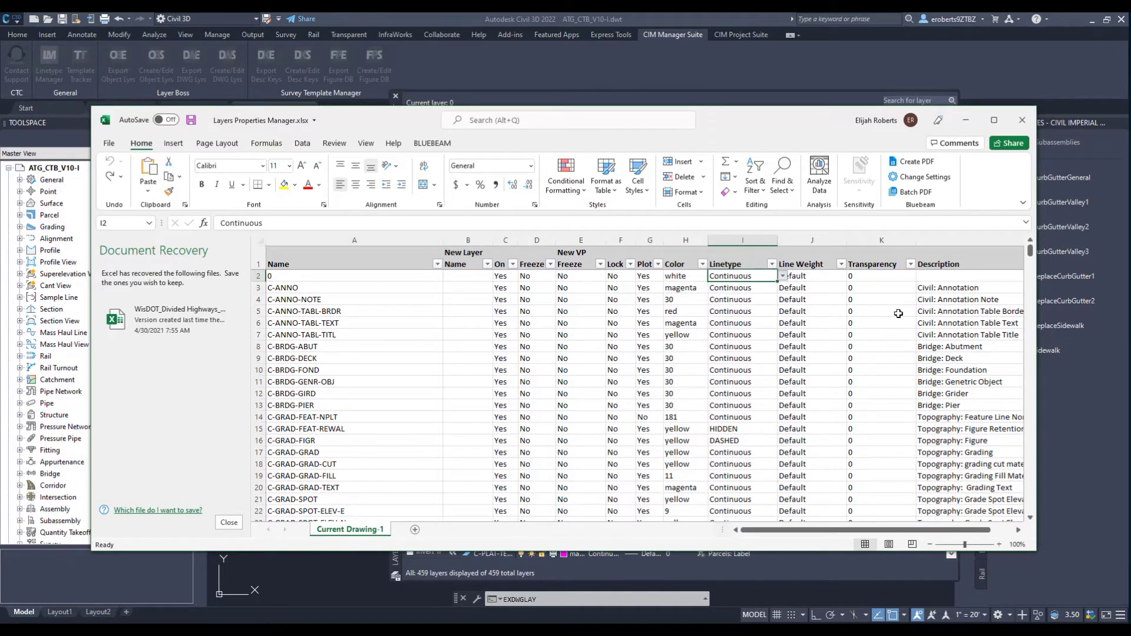
scroll(898, 313, "down", 3)
scroll(783, 328, "up", 3)
- Select the layer Name column and bring up the sorting options
scroll(375, 355, "down", 3)
scroll(361, 373, "down", 1)
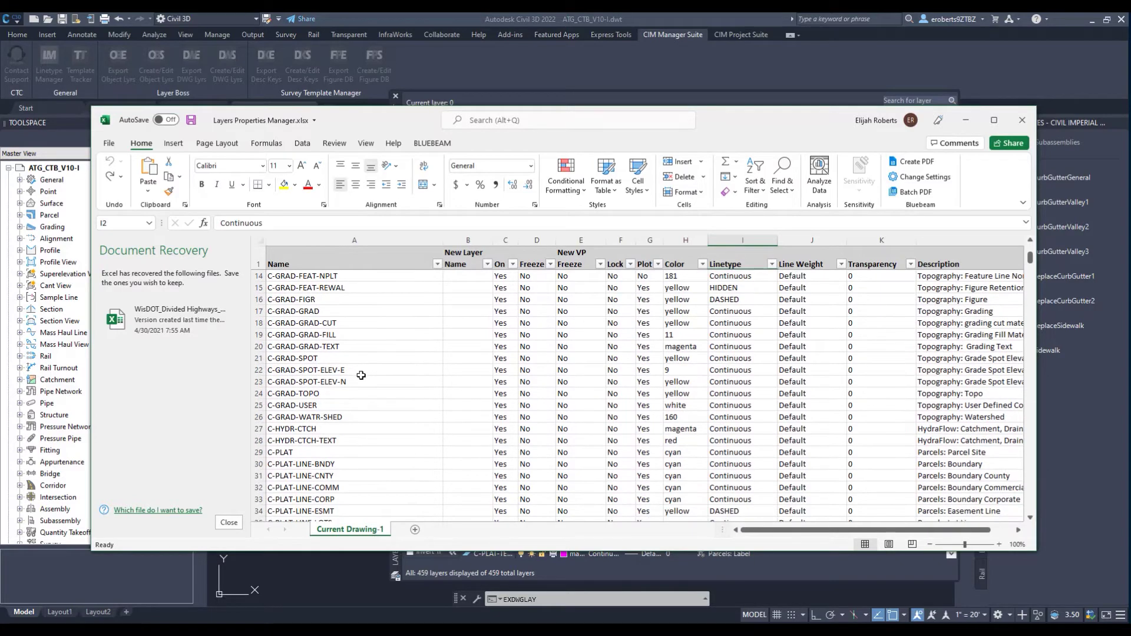
scroll(373, 283, "up", 4)
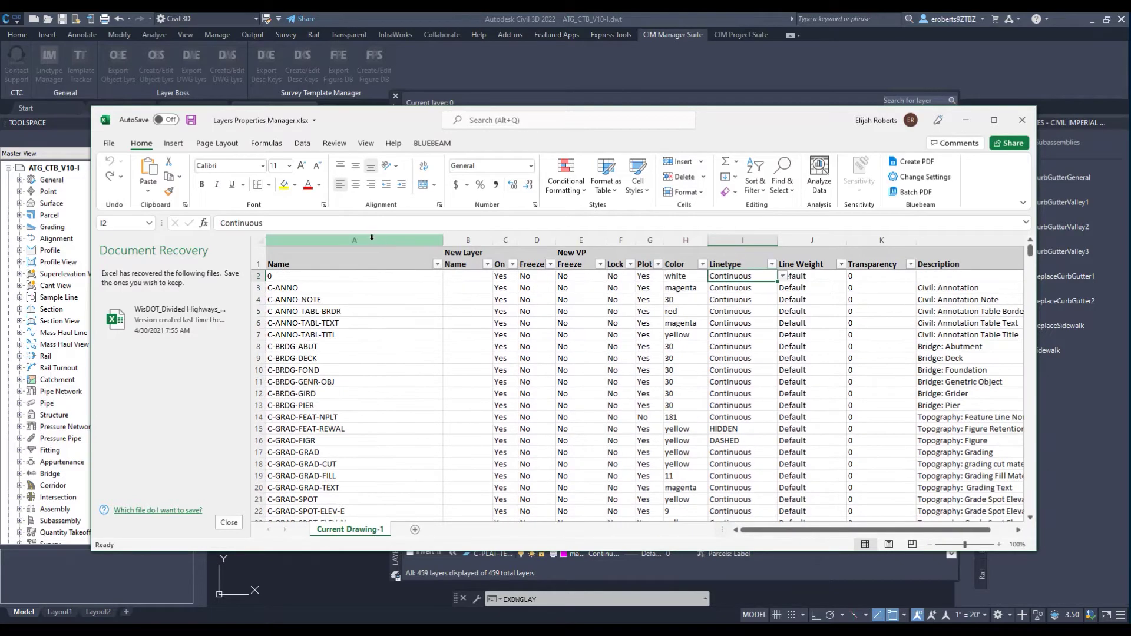
left_click(370, 239)
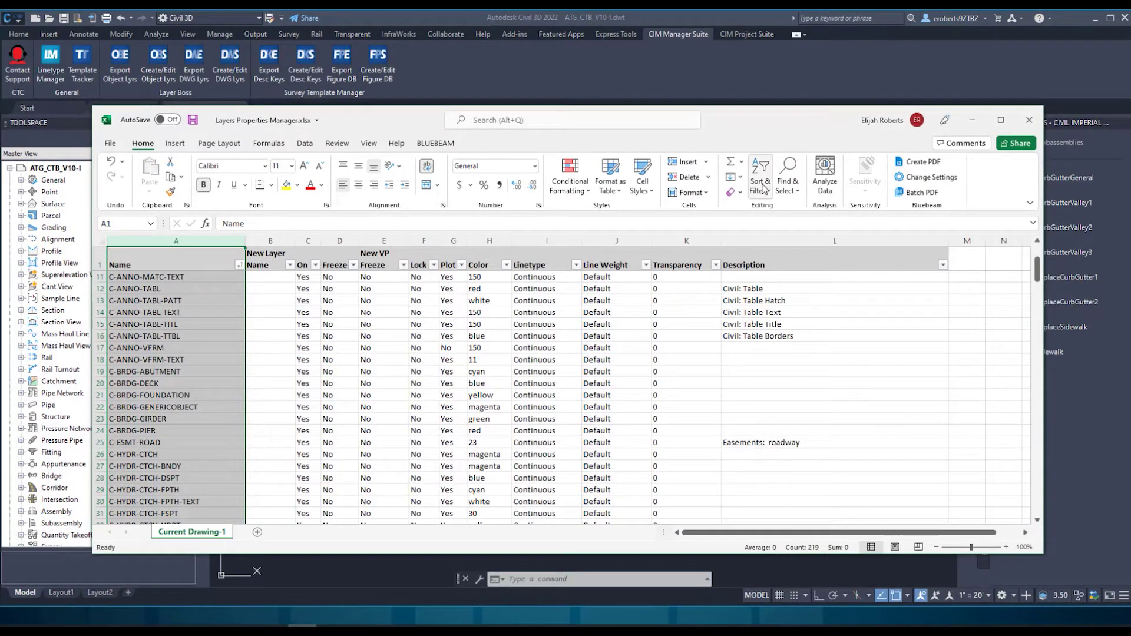
left_click(759, 185)
- Sort the layer table A to Z by Name, expanding the selection
left_click(786, 209)
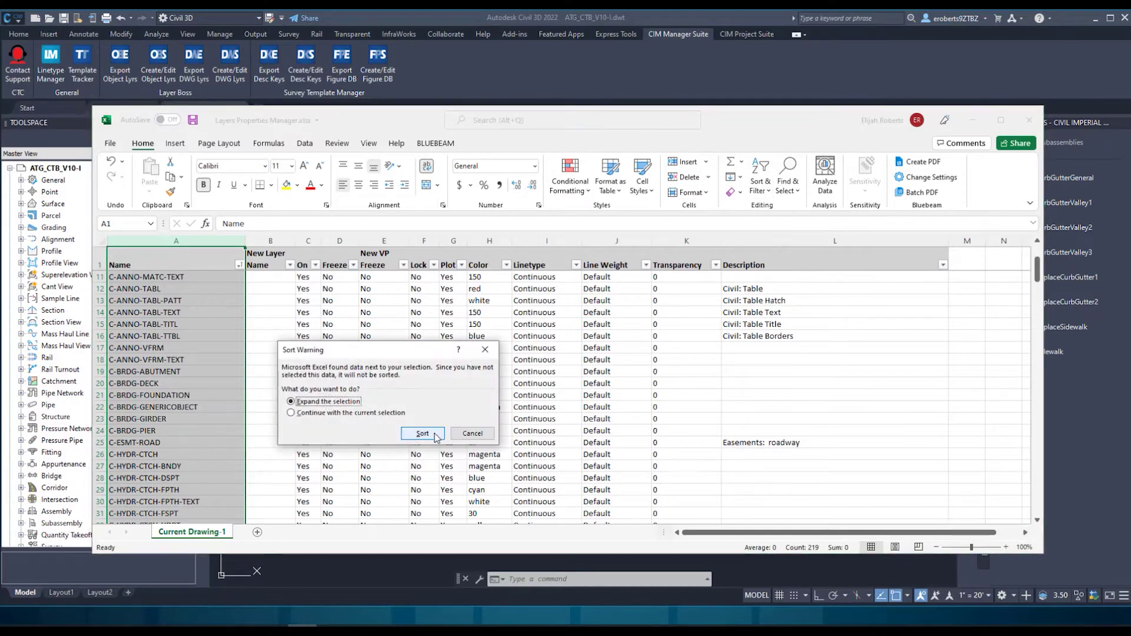
left_click(418, 435)
left_click(203, 323)
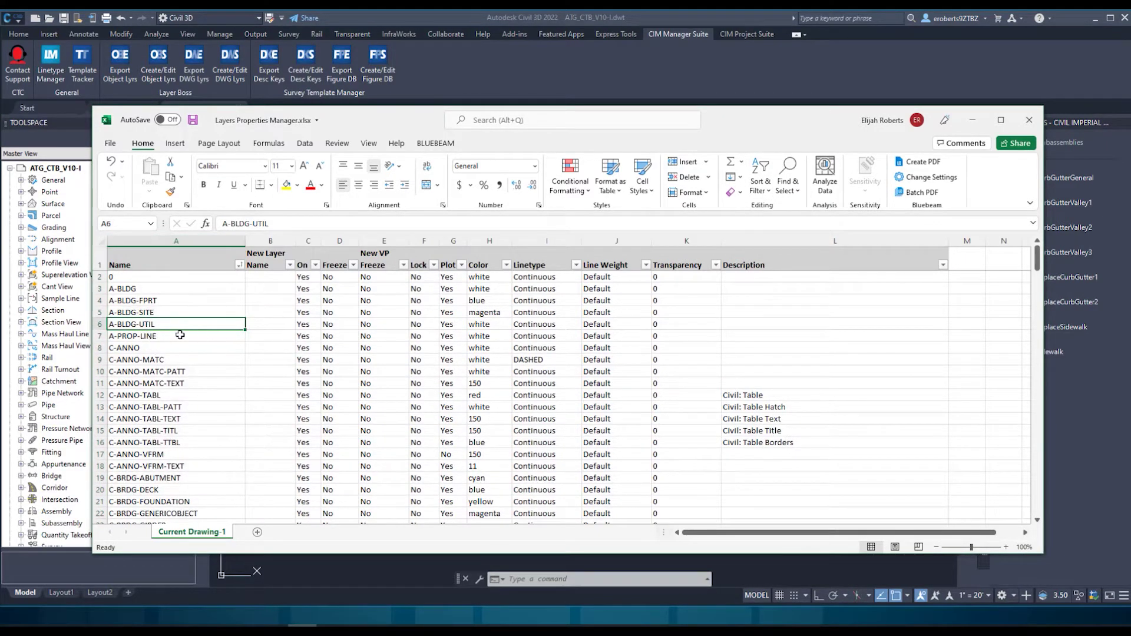
- Delete the A-BLDG-FPRT, A-BLDG-SITE and A-BLDG-UTIL layer rows
left_click(99, 301)
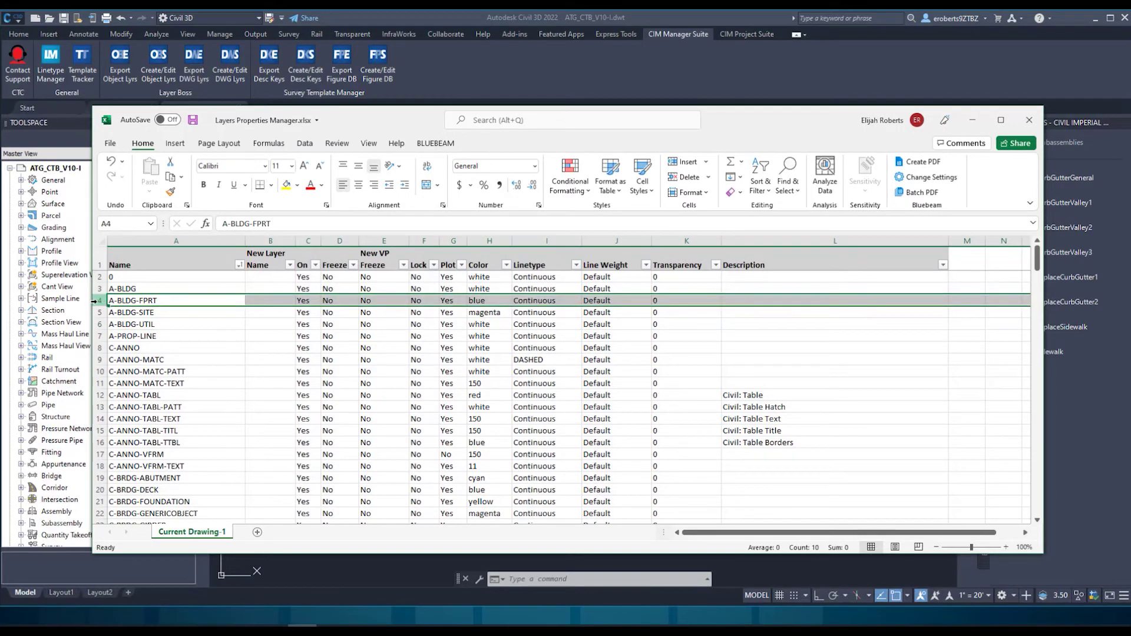
left_click(99, 324, "shift")
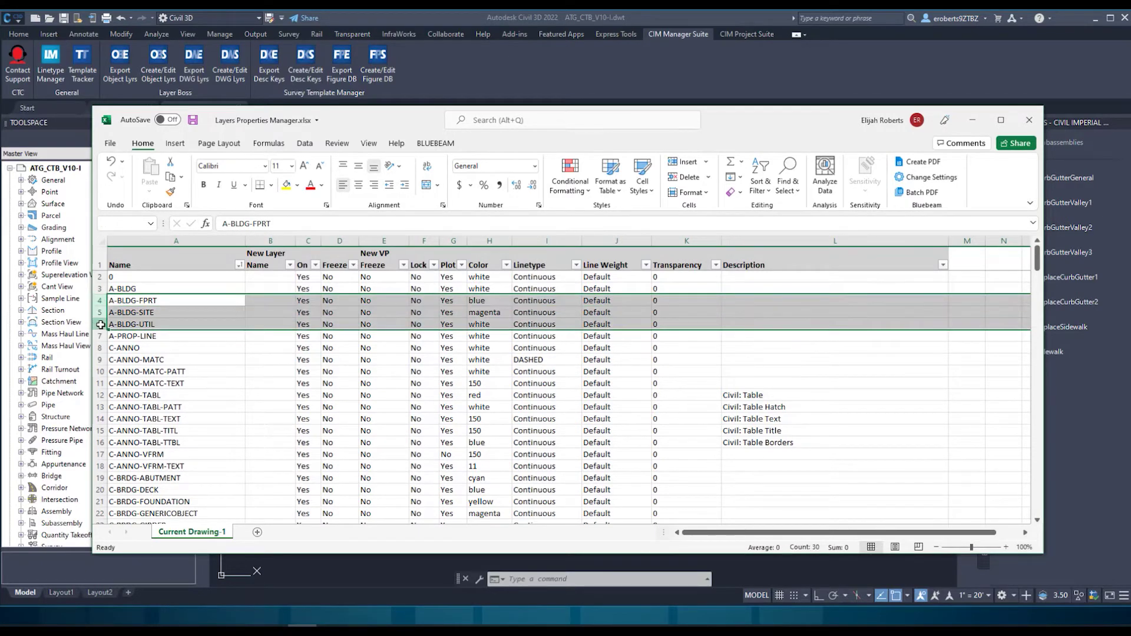
right_click(150, 317)
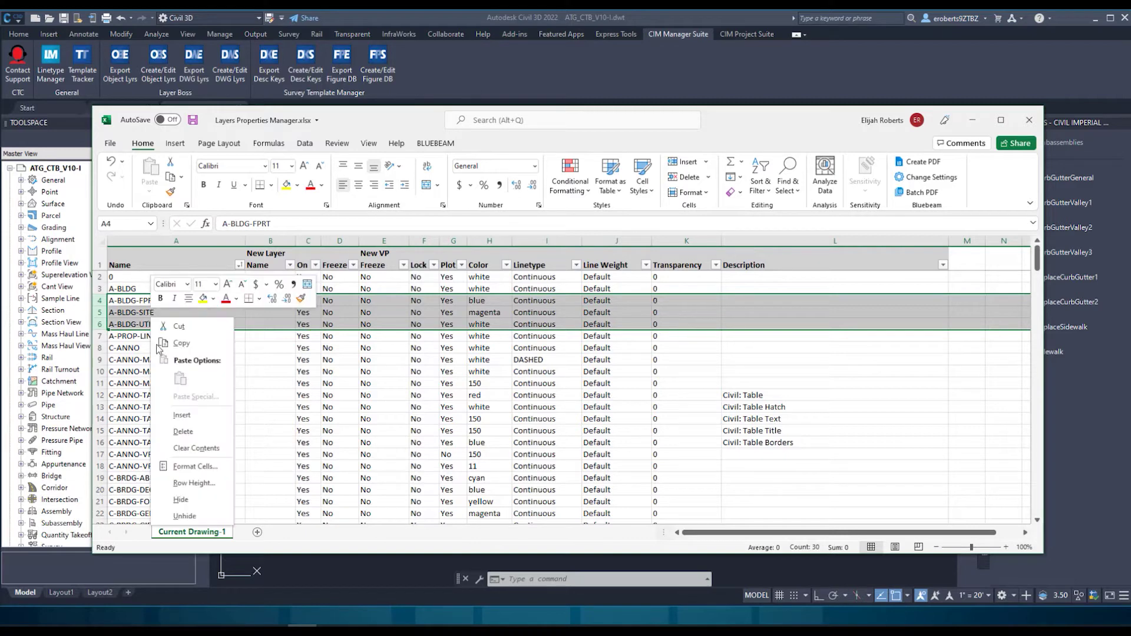
left_click(177, 433)
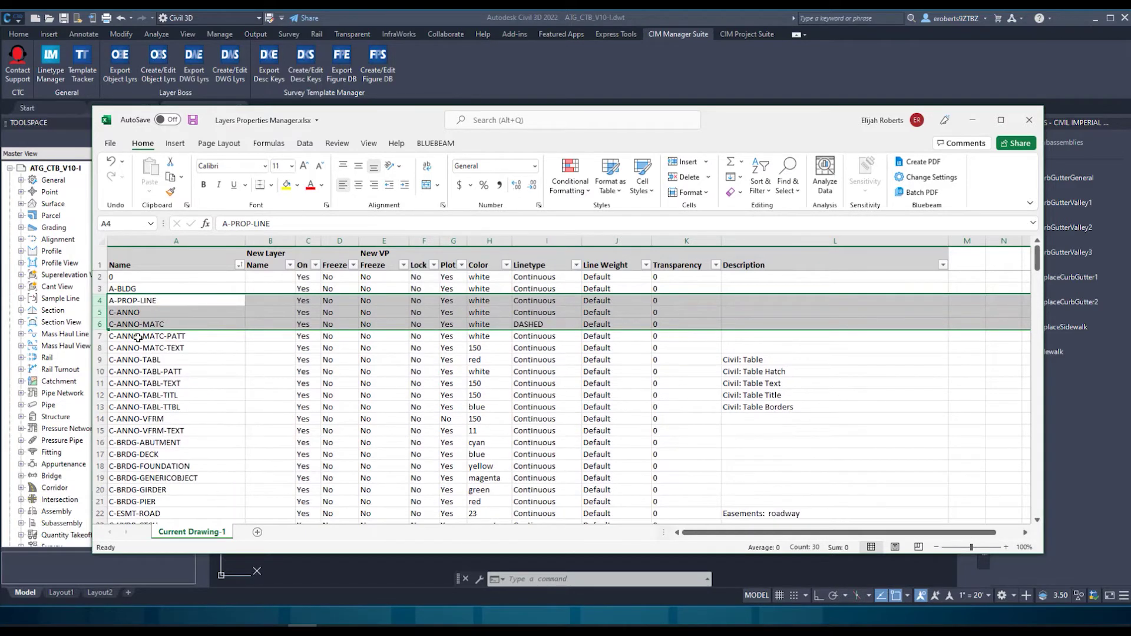
left_click(140, 337)
left_click(199, 359)
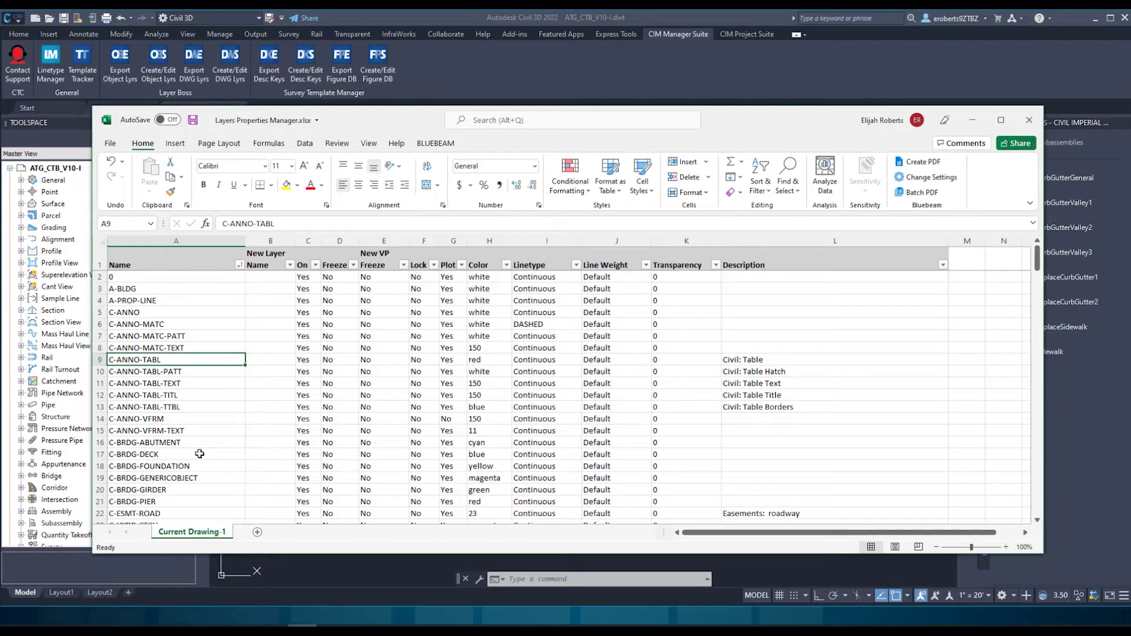
- Fill H7's white colour down to H12 for C-ANNO-MATC-PATT through C-ANNO-TABL-TITL, then save
left_click(417, 312)
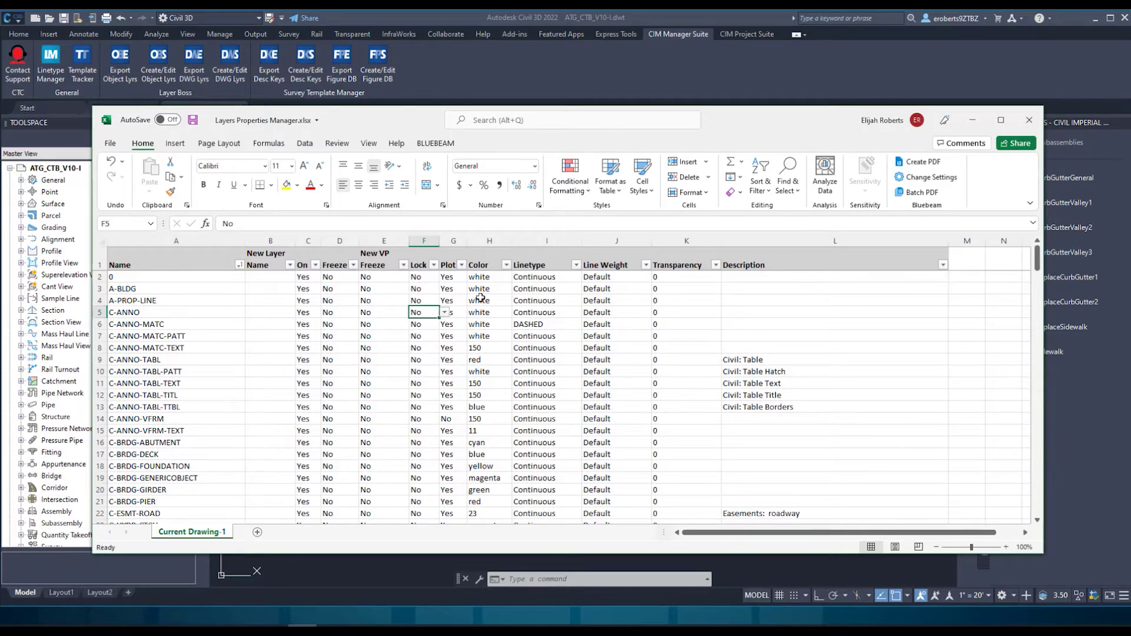
left_click(497, 337)
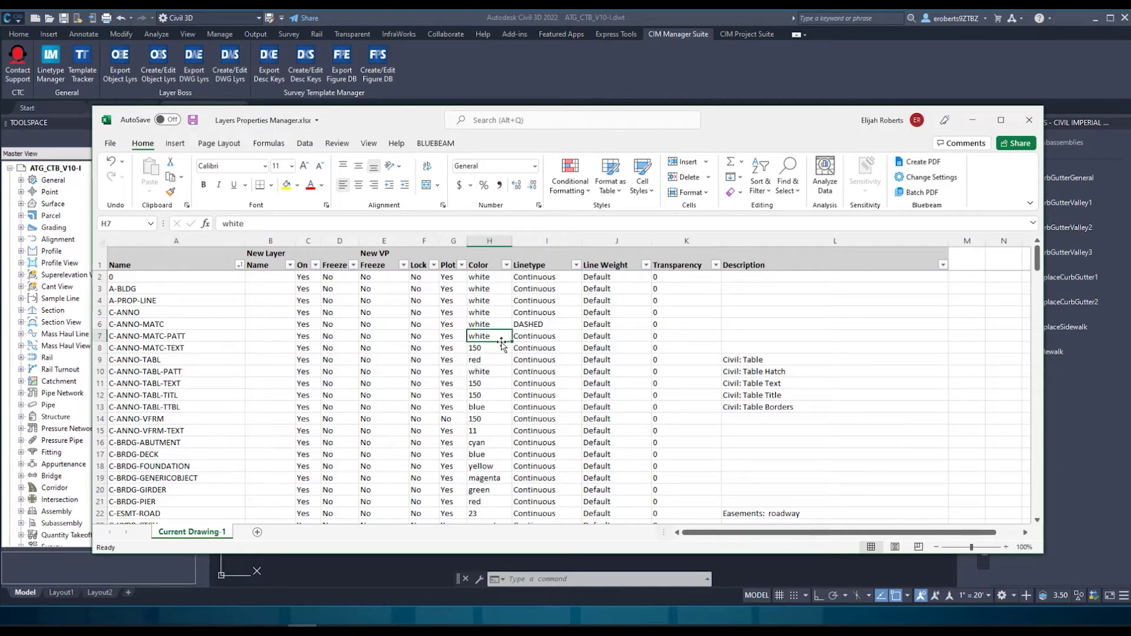
left_click_drag(510, 340, 511, 400)
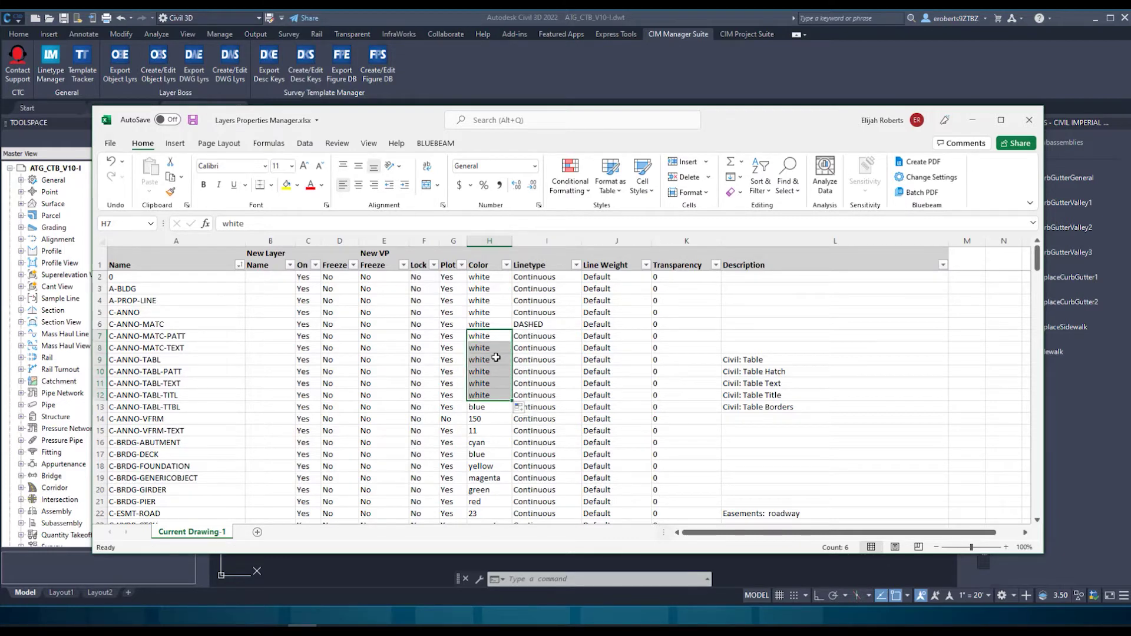
left_click(192, 121)
- Start Layer Boss Create/Edit DWG Lyrs with Layers Properties Manager.xlsx from the Layer Boss folder as source
left_click(348, 575)
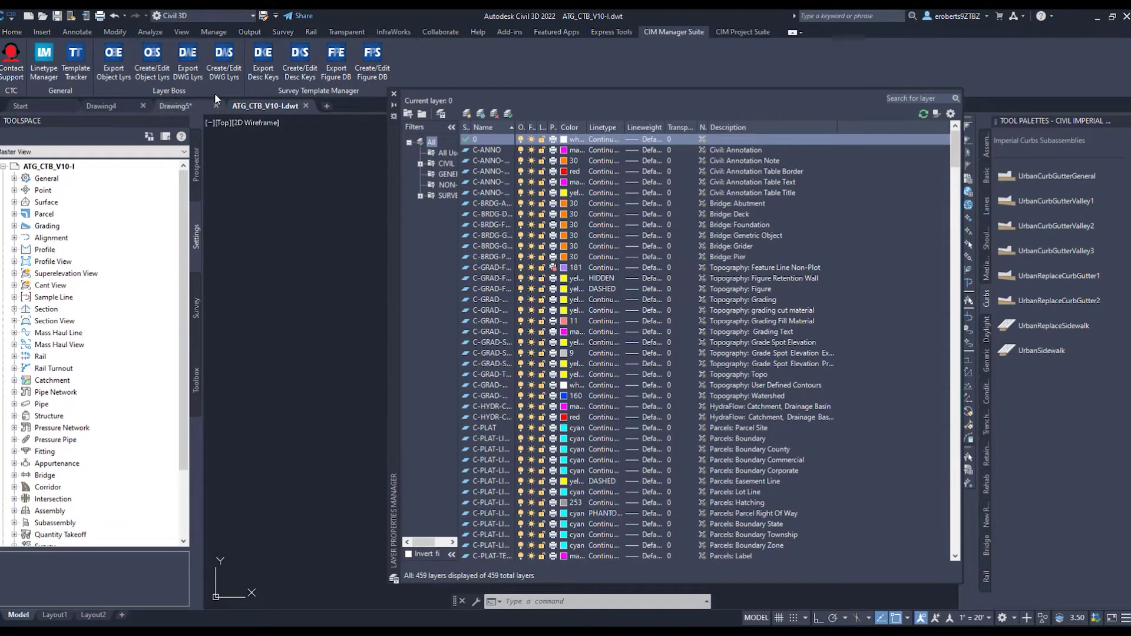
left_click(223, 70)
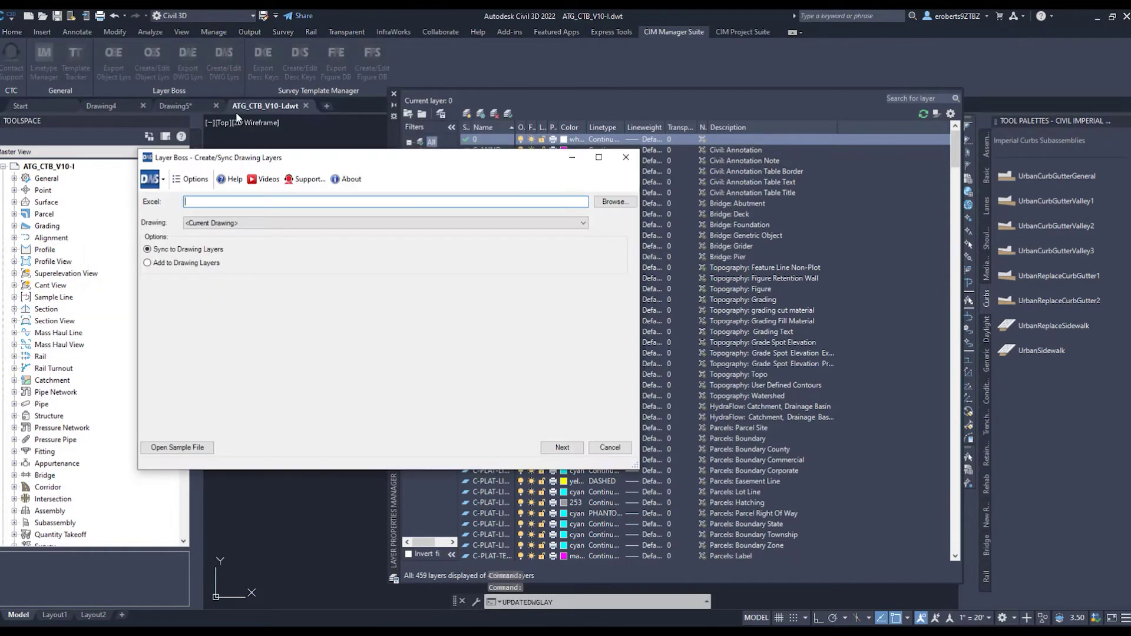
left_click_drag(398, 159, 462, 182)
left_click(377, 225)
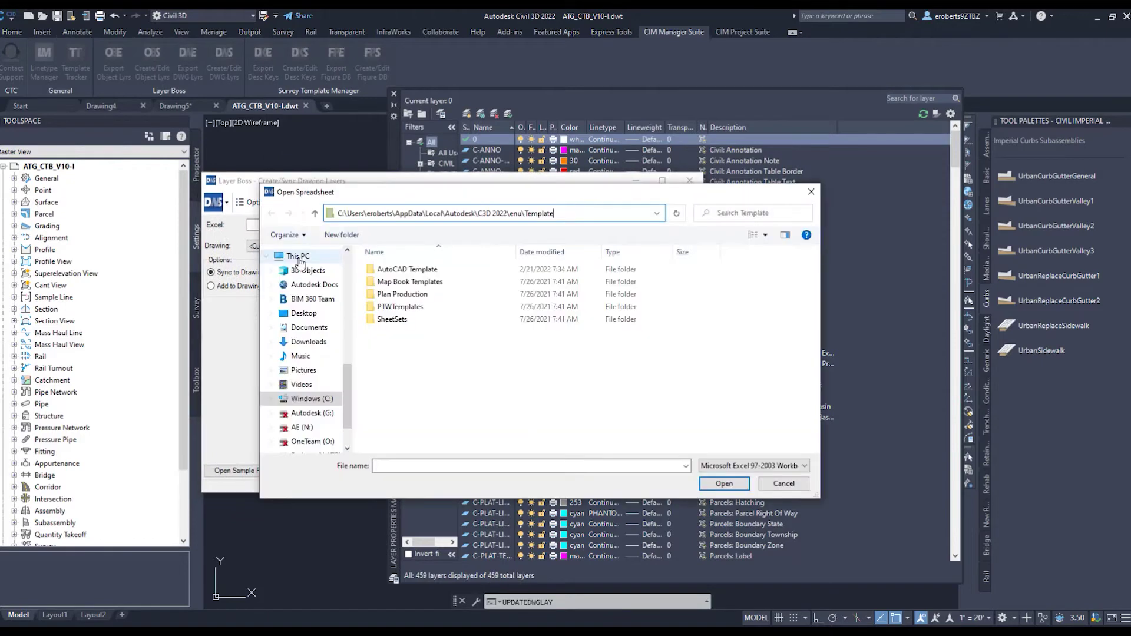
left_click(297, 257)
double_click(560, 274)
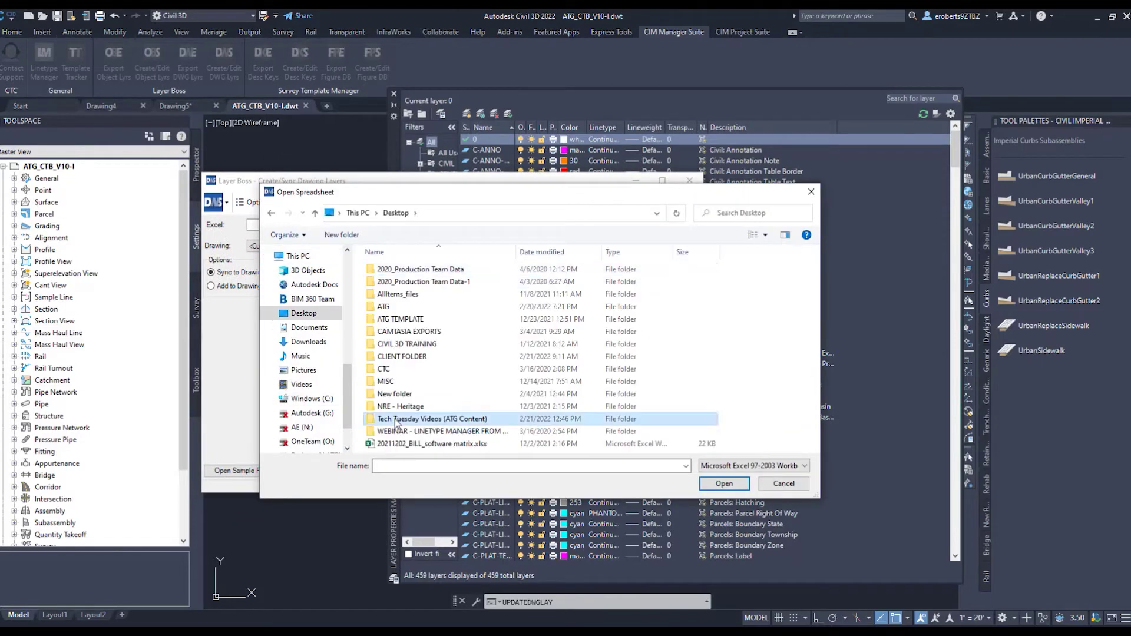
double_click(412, 424)
double_click(397, 271)
left_click(400, 269)
double_click(401, 269)
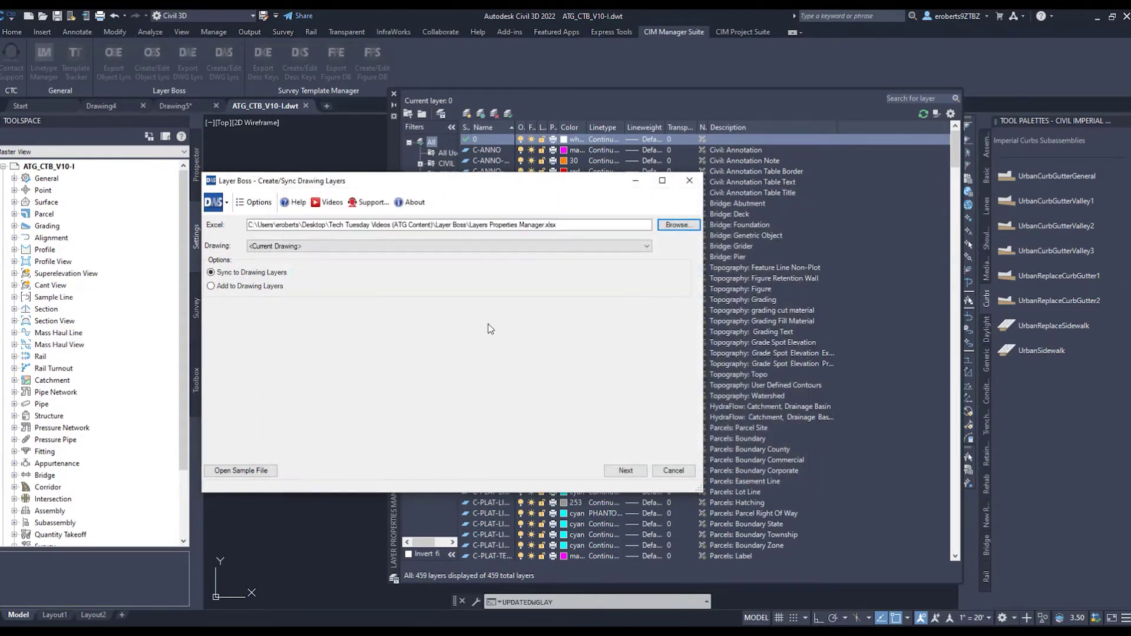
- Keep <Current Drawing> as target, choose Sync to Drawing Layers, and preview the changes
left_click(330, 246)
left_click(290, 255)
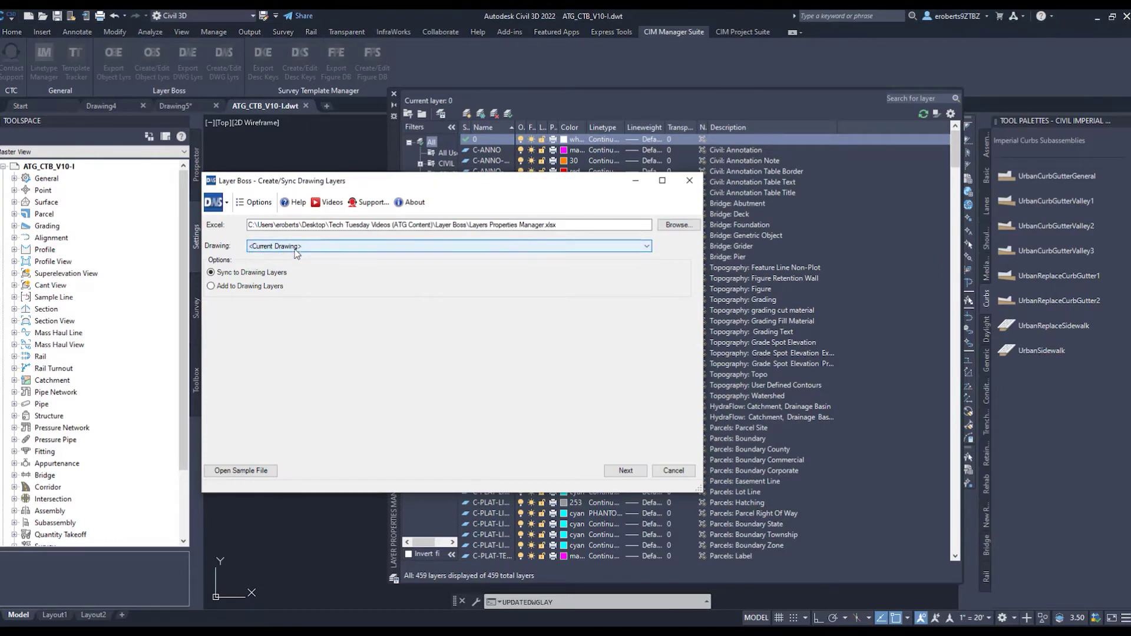
left_click(314, 247)
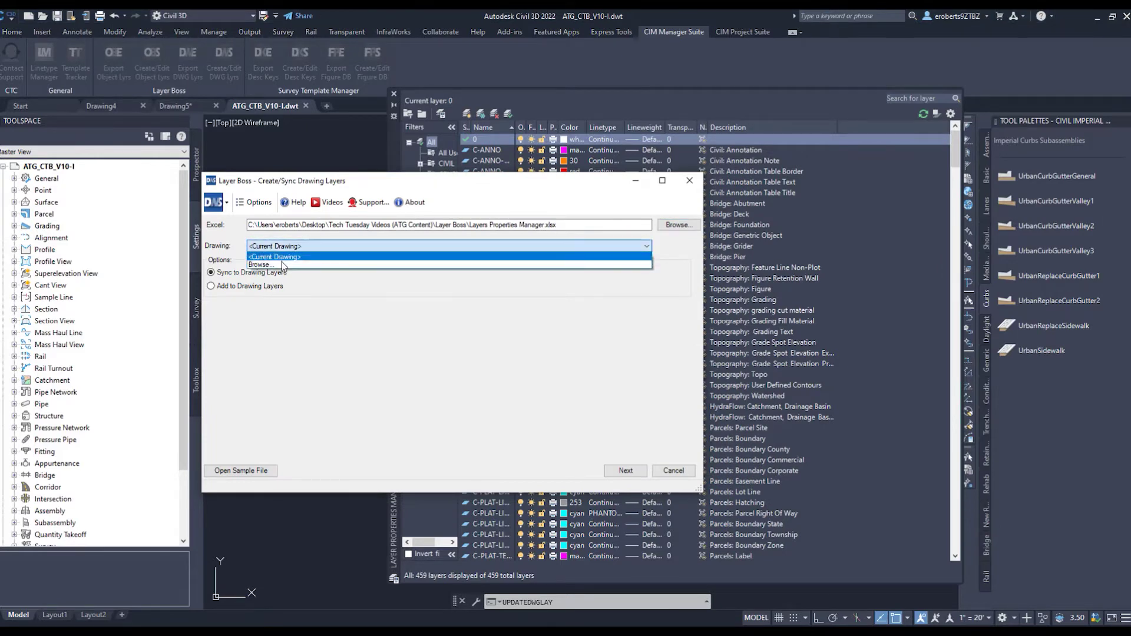
left_click(320, 309)
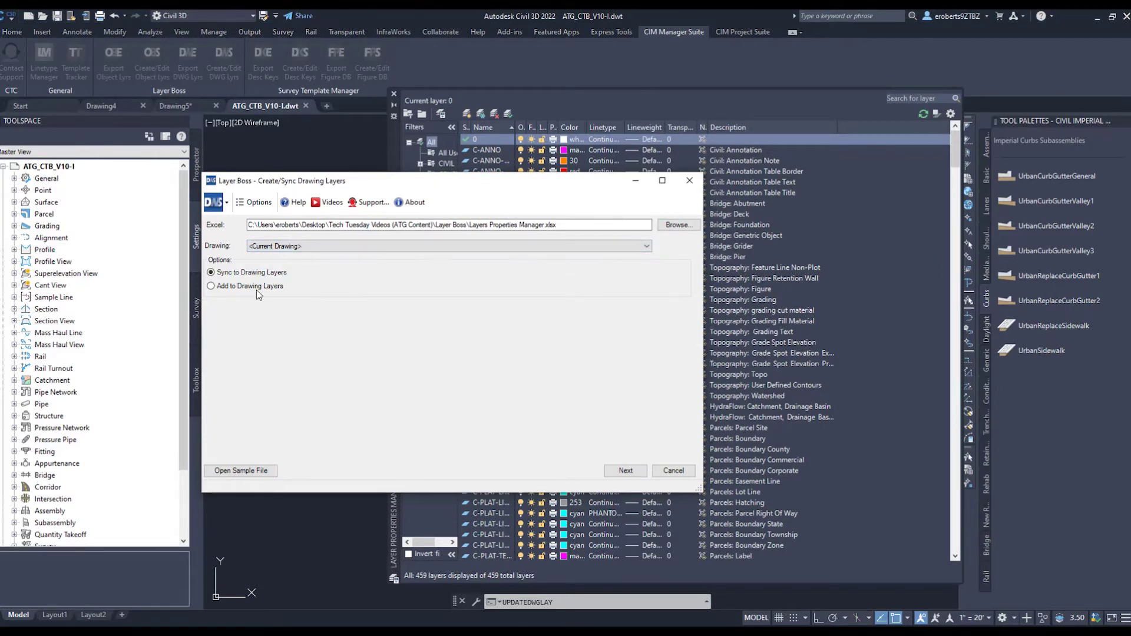
left_click(210, 274)
left_click(211, 286)
left_click(211, 272)
left_click(626, 471)
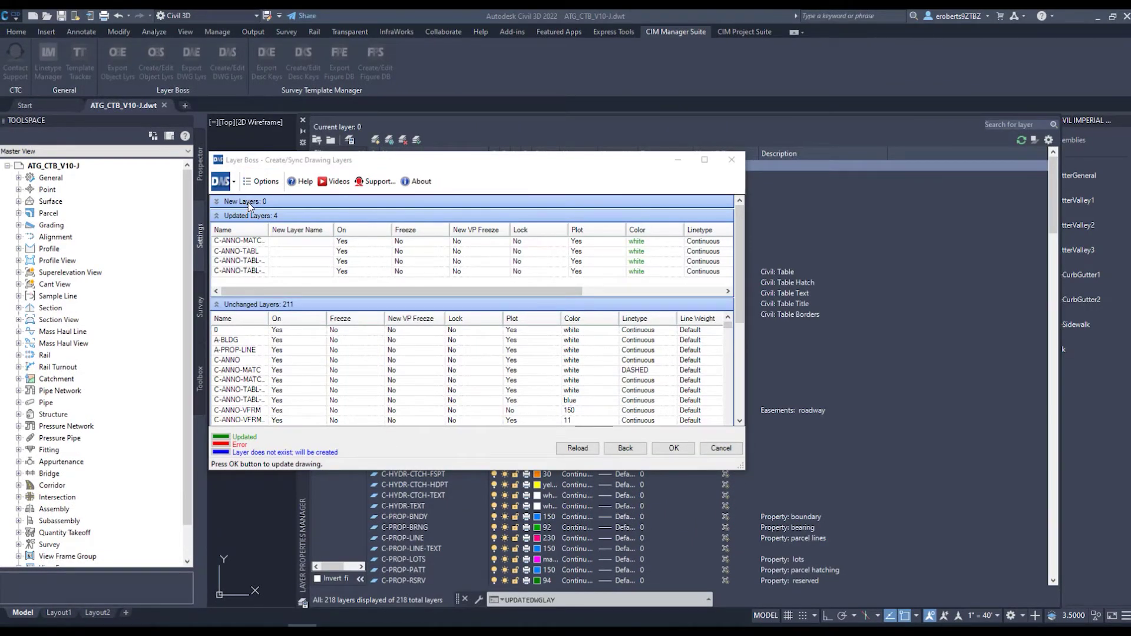
- Review the sync preview's Updated, Unchanged, Deleted, Duplicate and Cannot Delete sections
left_click(253, 202)
left_click(644, 257)
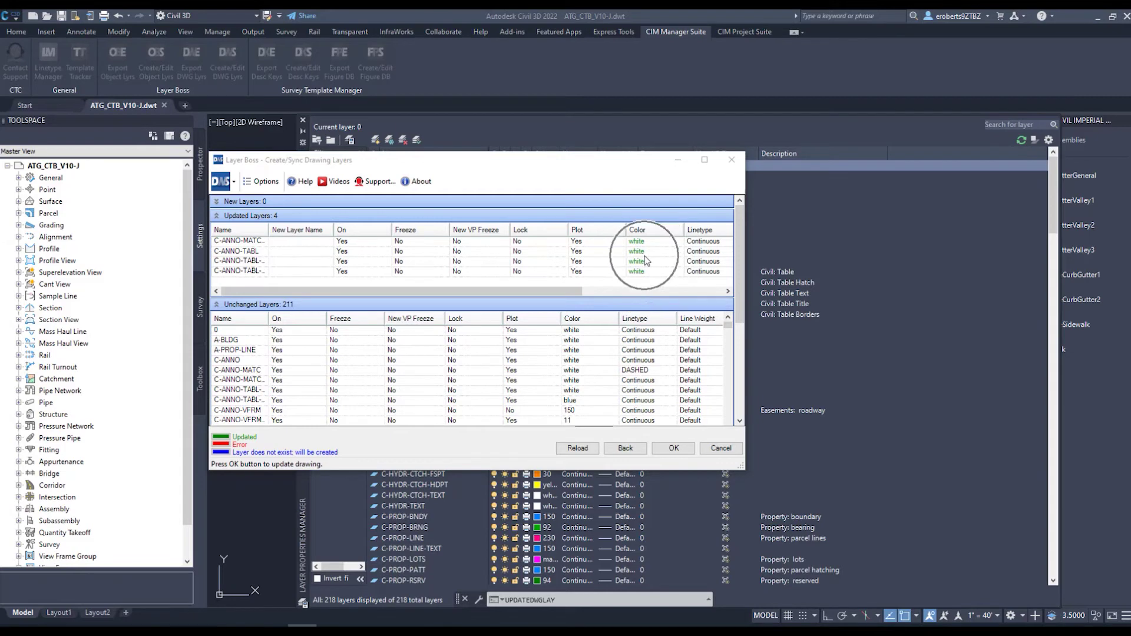
left_click_drag(739, 271, 739, 317)
left_click(246, 215)
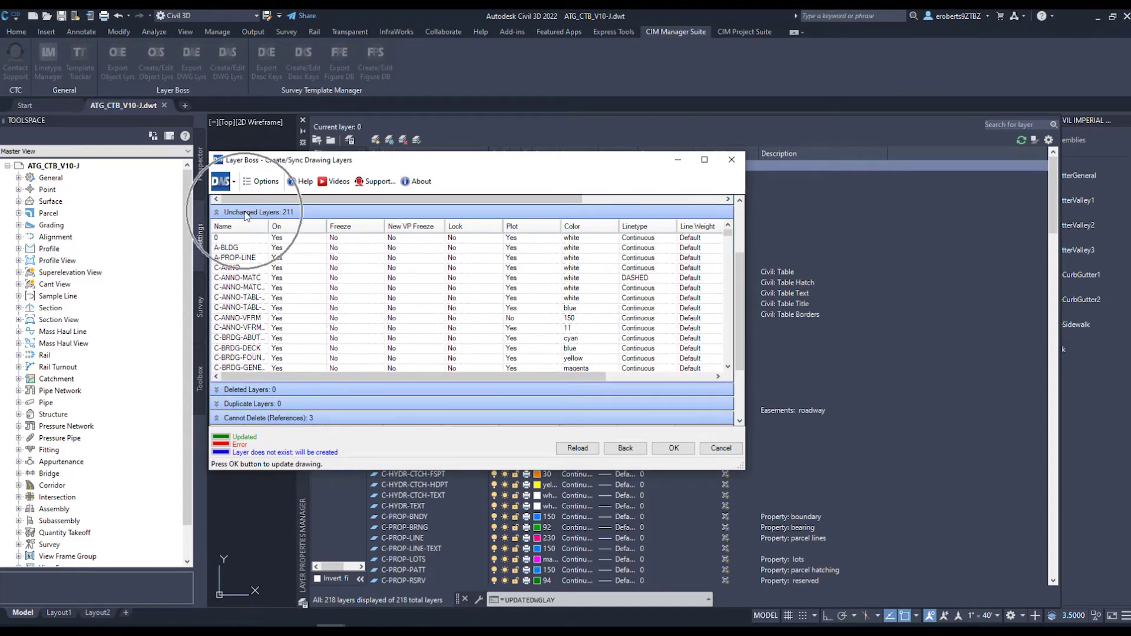
scroll(744, 287, "down", 2)
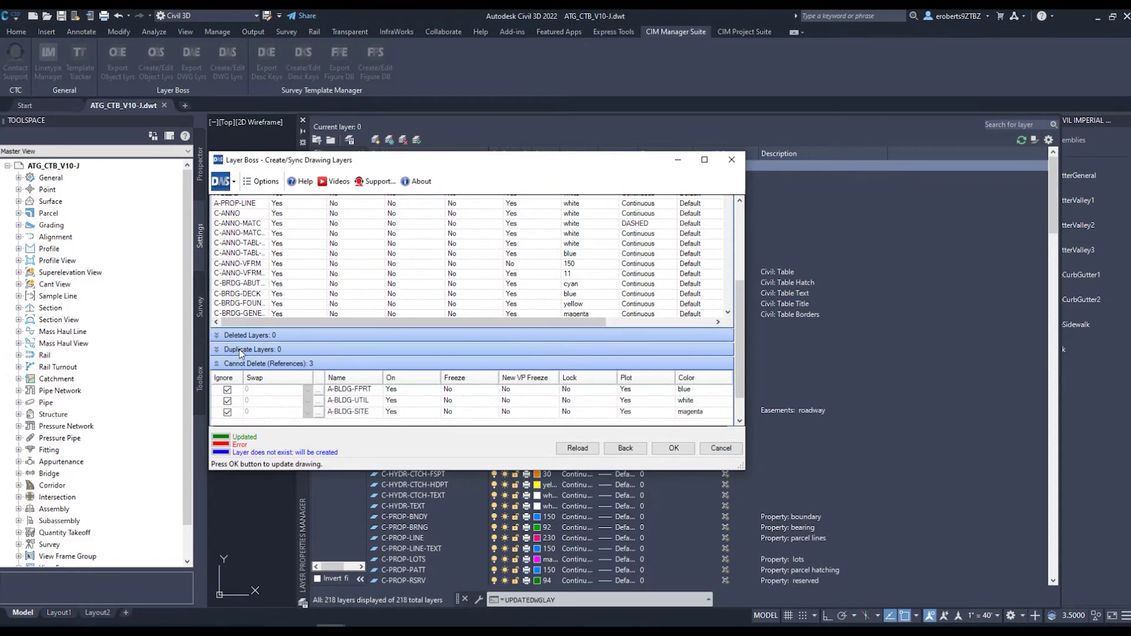
left_click(241, 350)
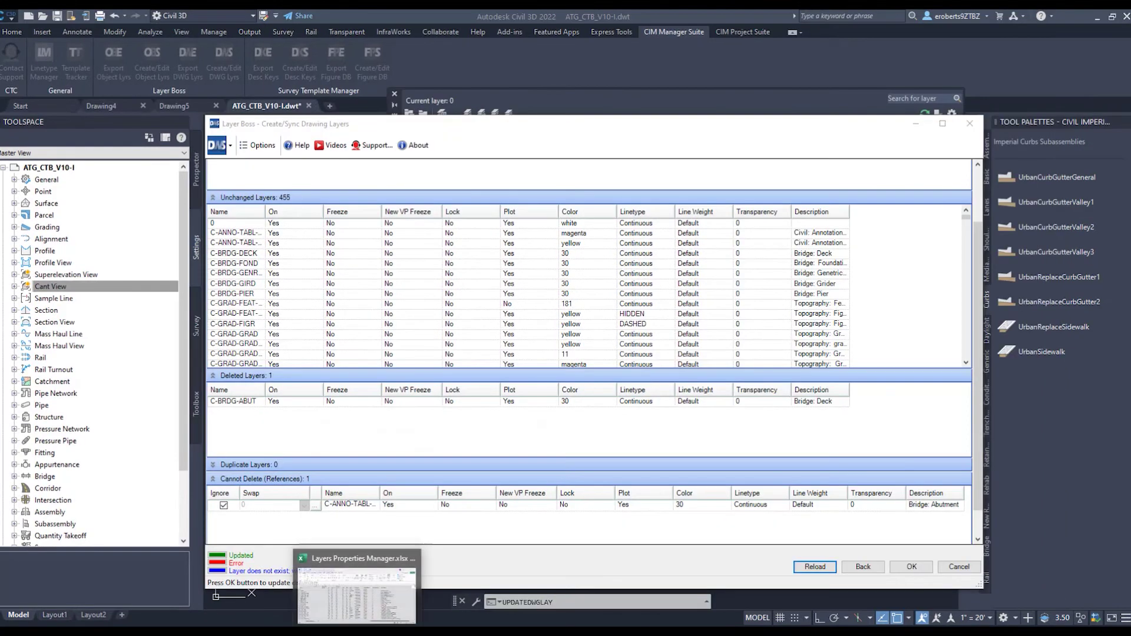
- Insert a duplicate C-ANNO row, save, and reload Layer Boss to see the duplicate error
key("ctrl+c")
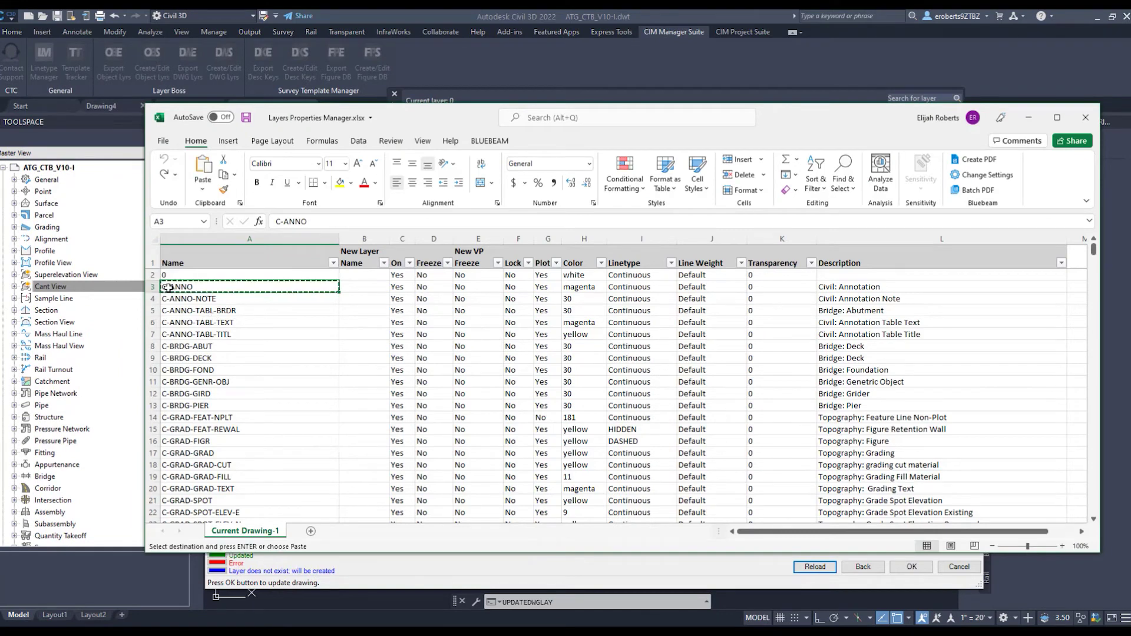
right_click(171, 289)
left_click(222, 390)
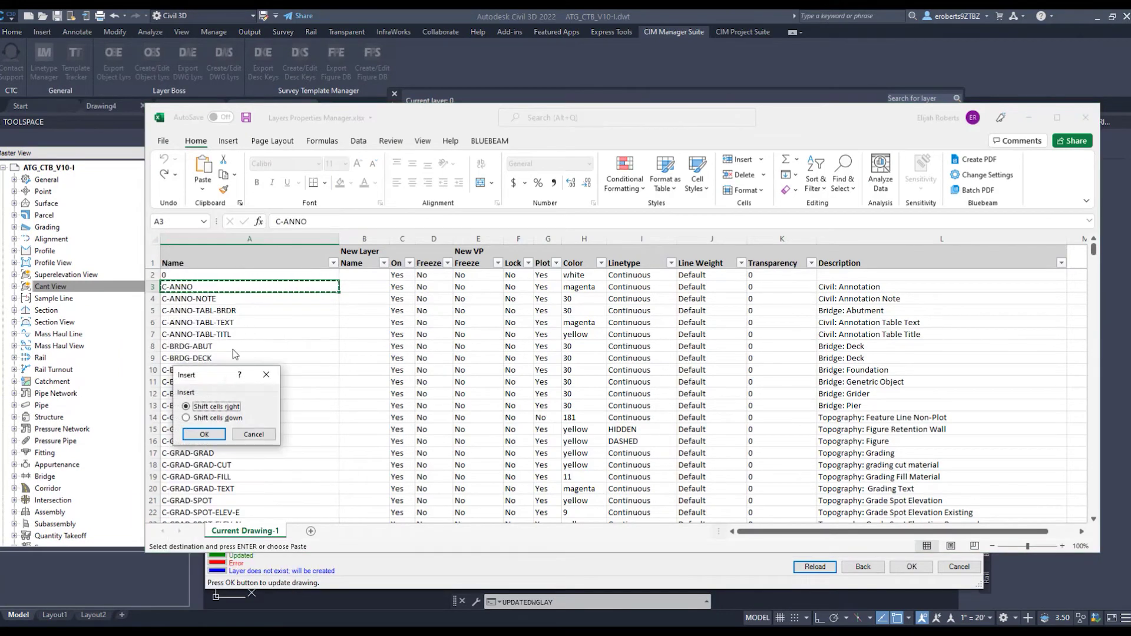
left_click(204, 435)
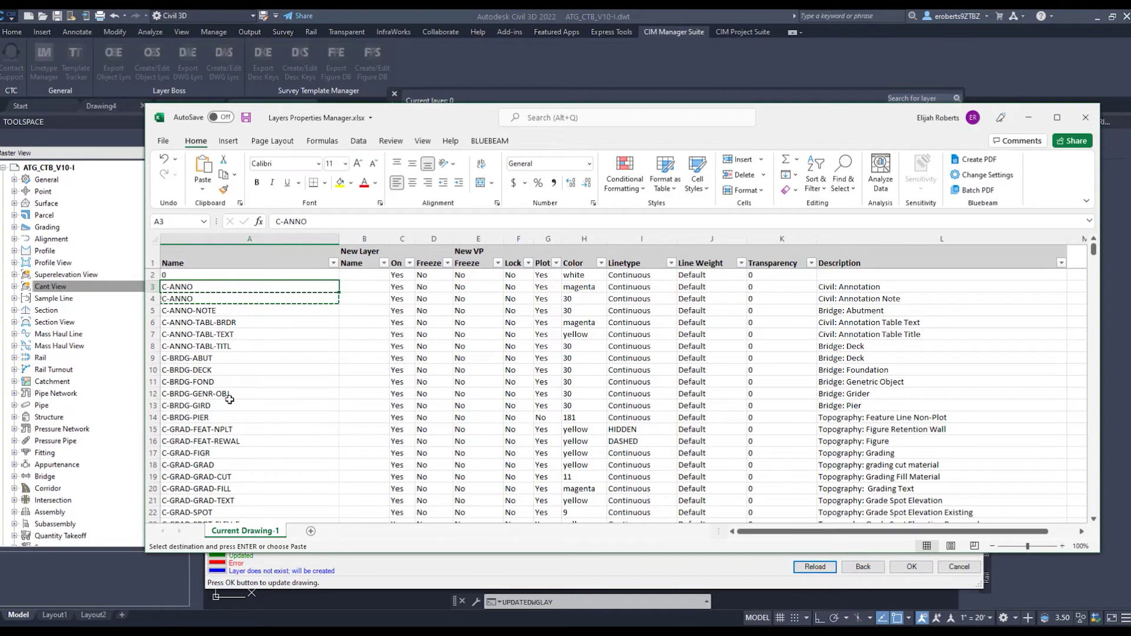
key("Escape")
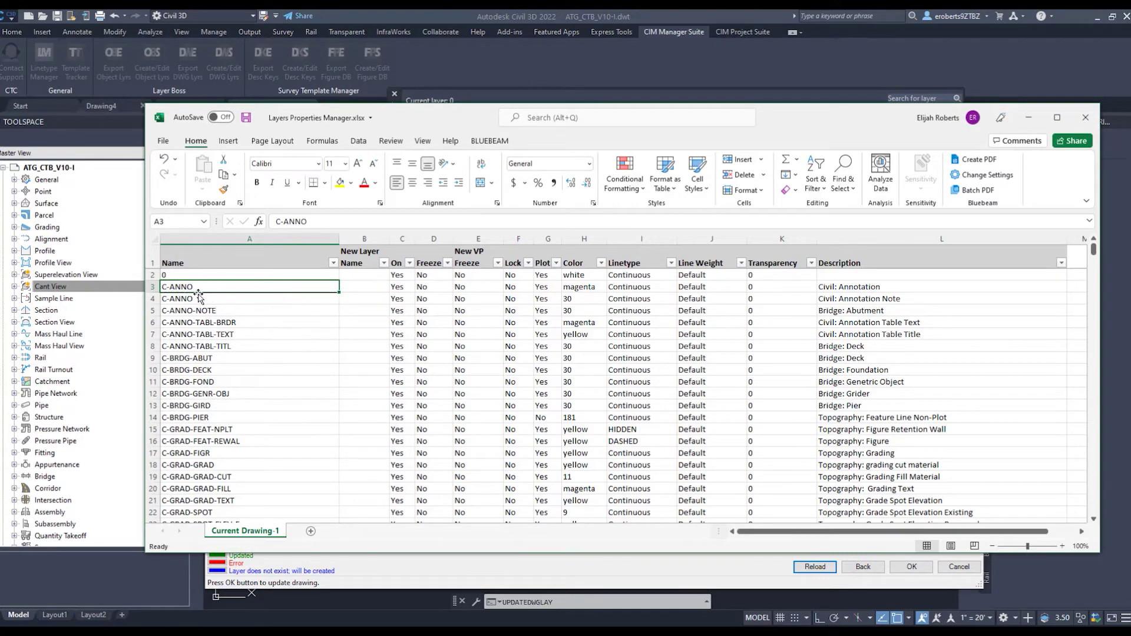
left_click(246, 117)
left_click(443, 568)
left_click(810, 569)
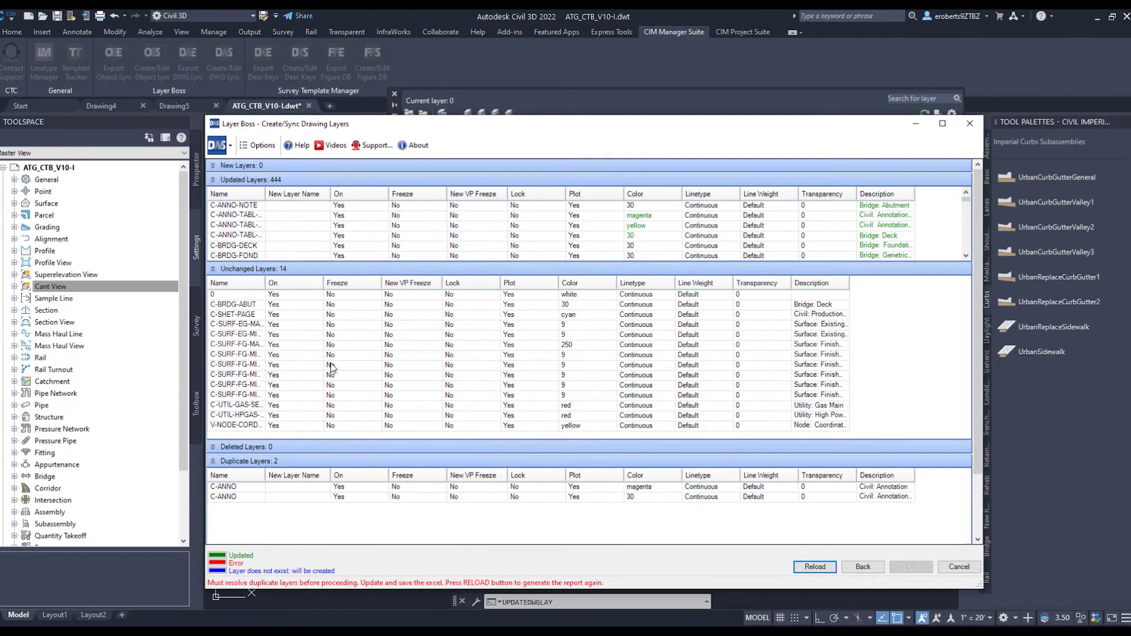
scroll(255, 501, "down", 2)
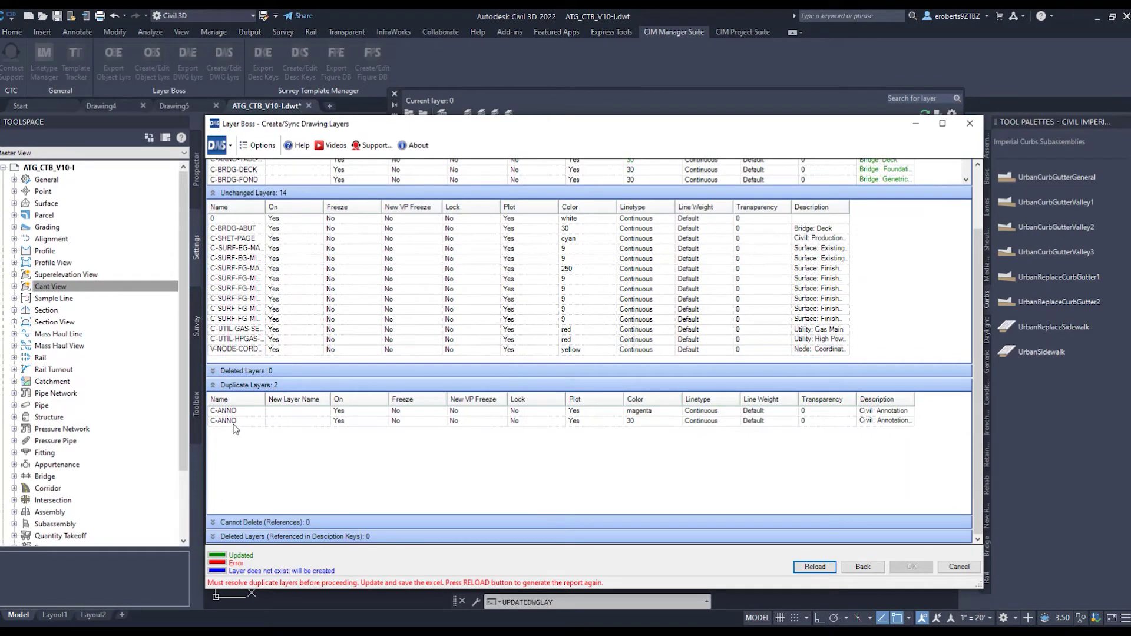
- Clear the duplicate C-ANNO row 4, save the workbook, and reload the sync report
key("alt+Tab")
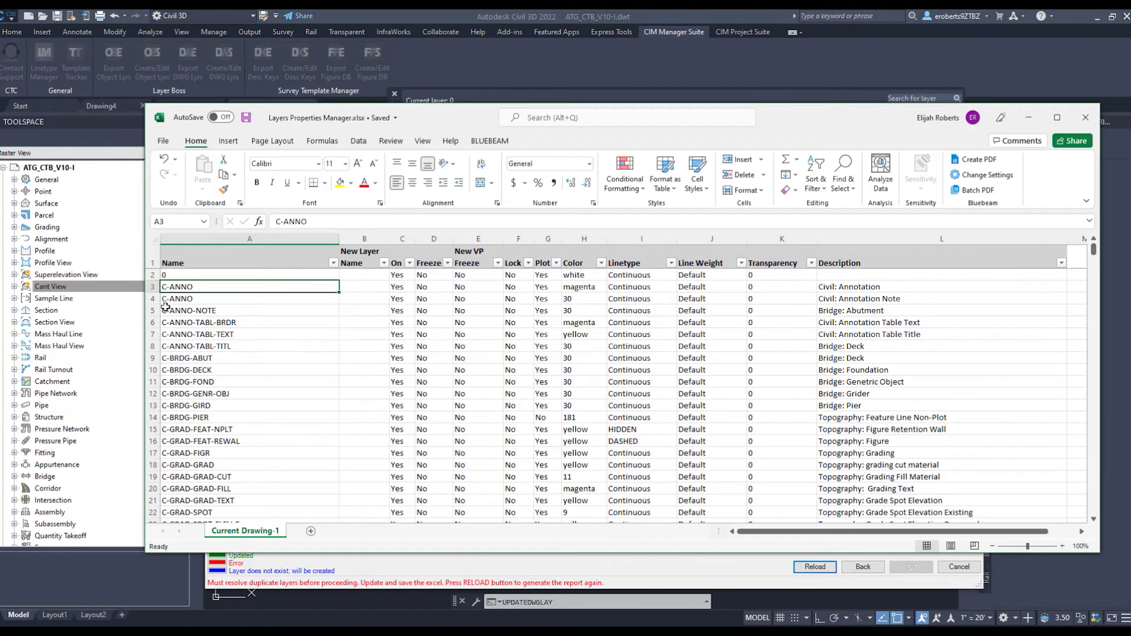
left_click(168, 299)
key("shift+space")
key("Delete")
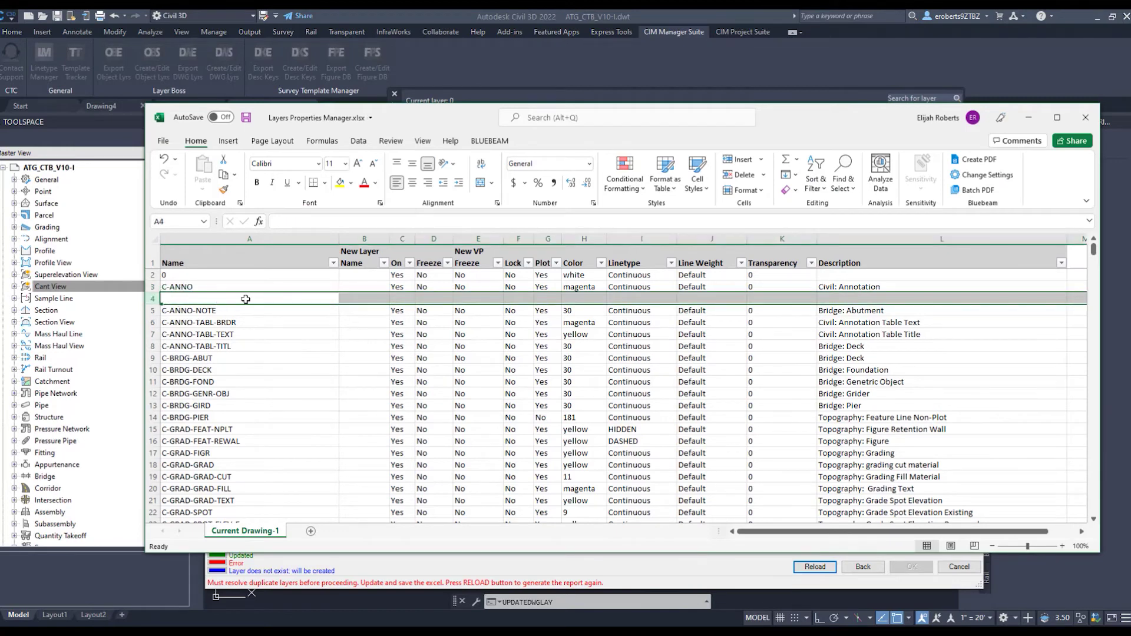
left_click(246, 117)
left_click(741, 566)
left_click(808, 571)
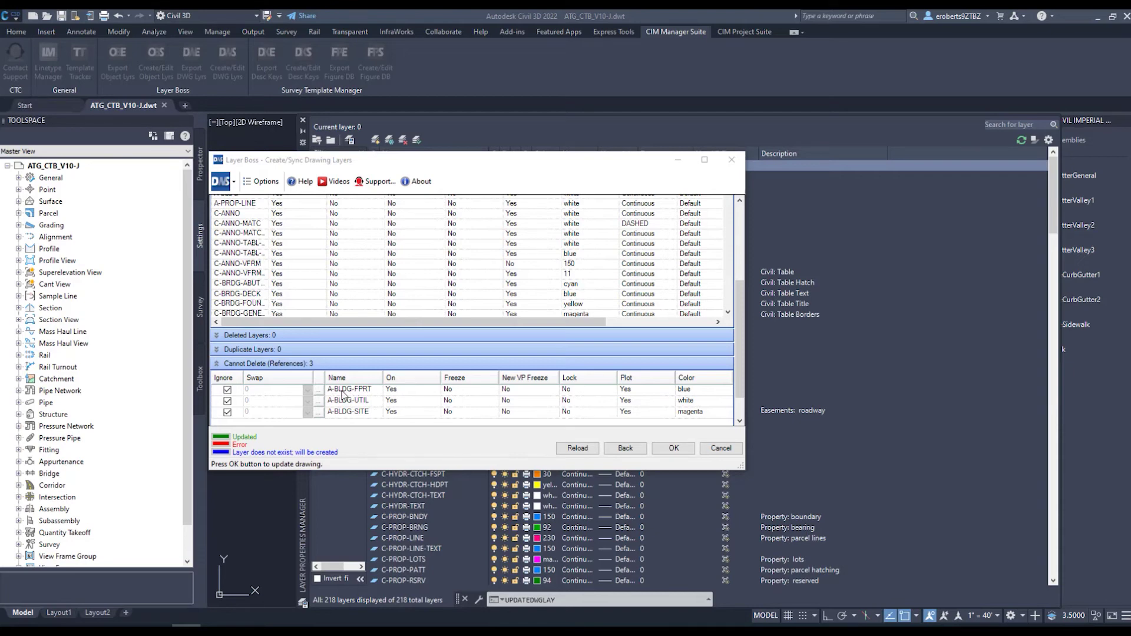
- Uncheck Ignore for A-BLDG-FPRT in Layer Boss's Cannot Delete (References) list
left_click(239, 391)
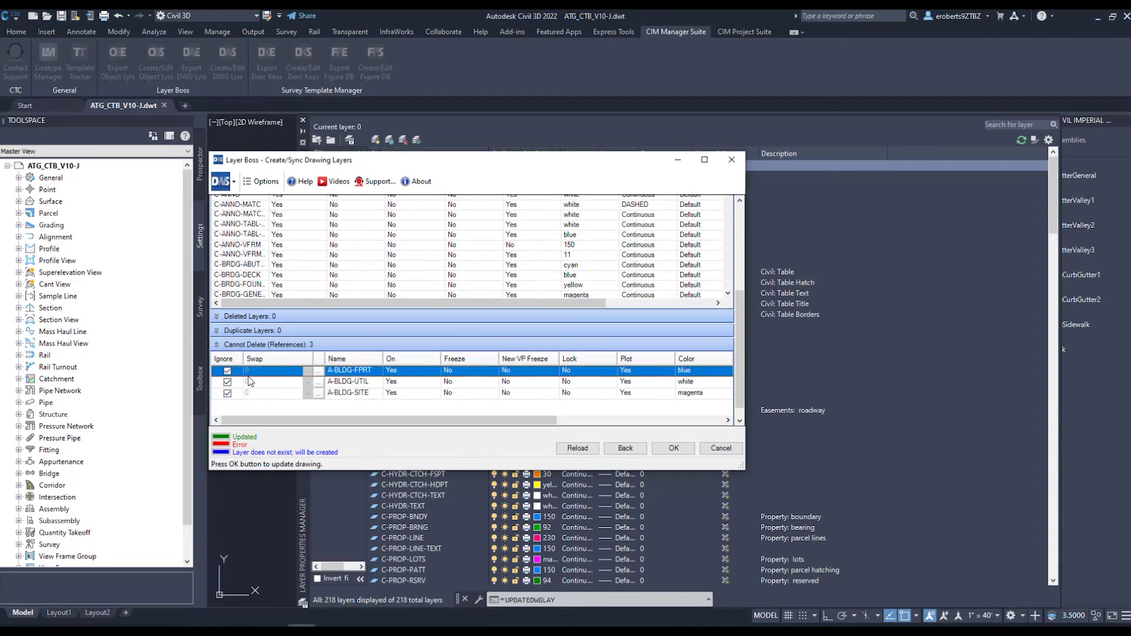
left_click(228, 370)
- Open Template Tracker for A-BLDG-FPRT and review the layers used by Building Site Style (Basic)
left_click(319, 371)
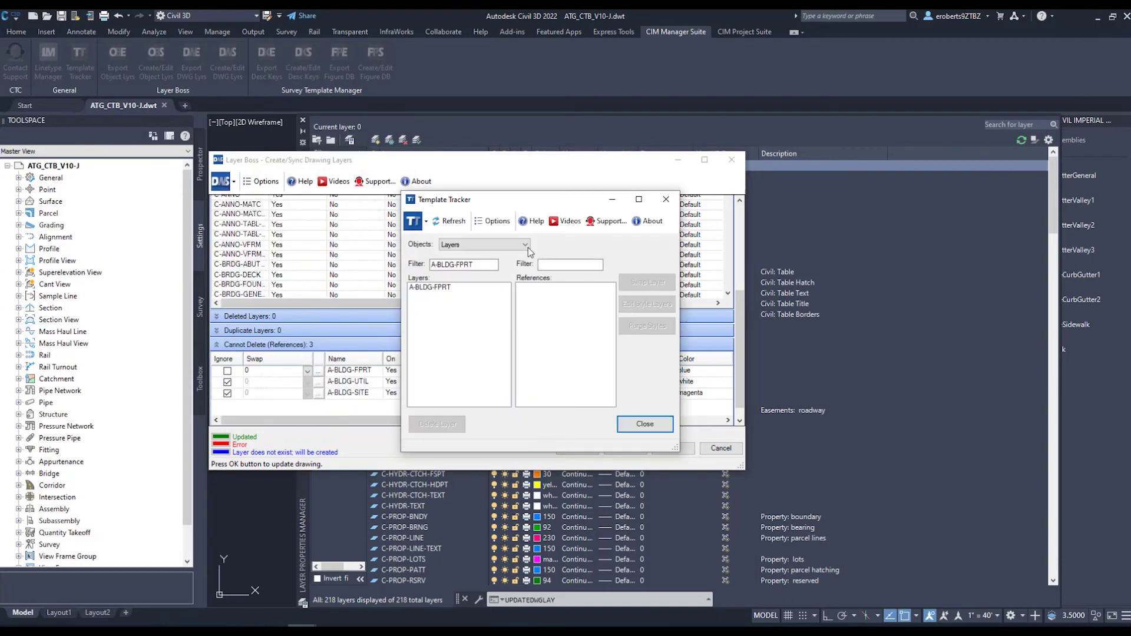
left_click_drag(556, 200, 489, 233)
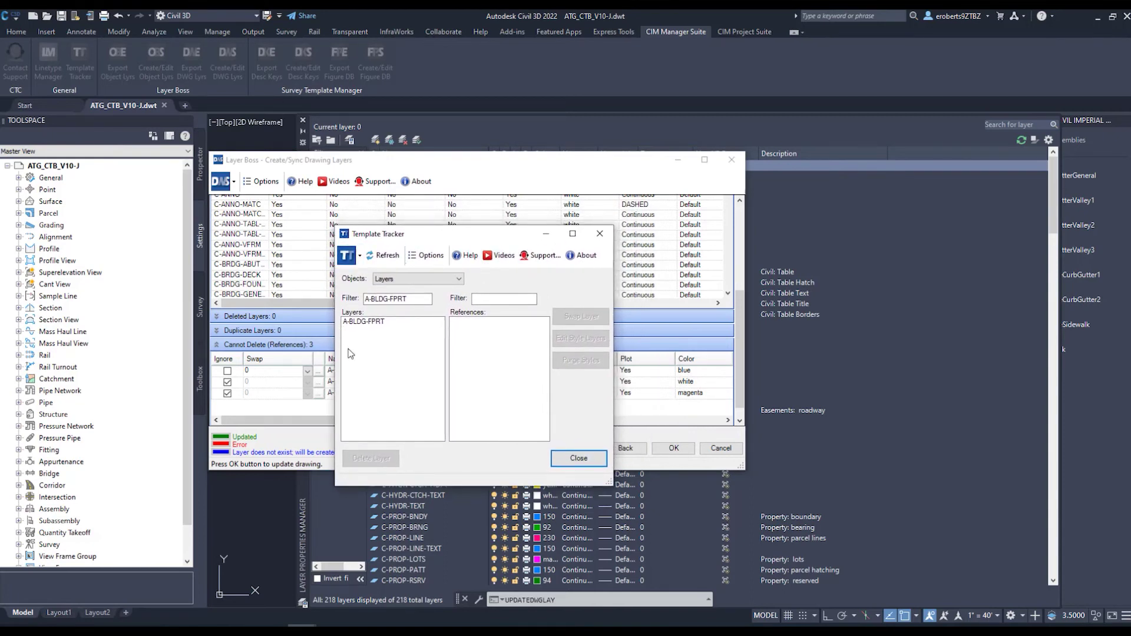
left_click(370, 328)
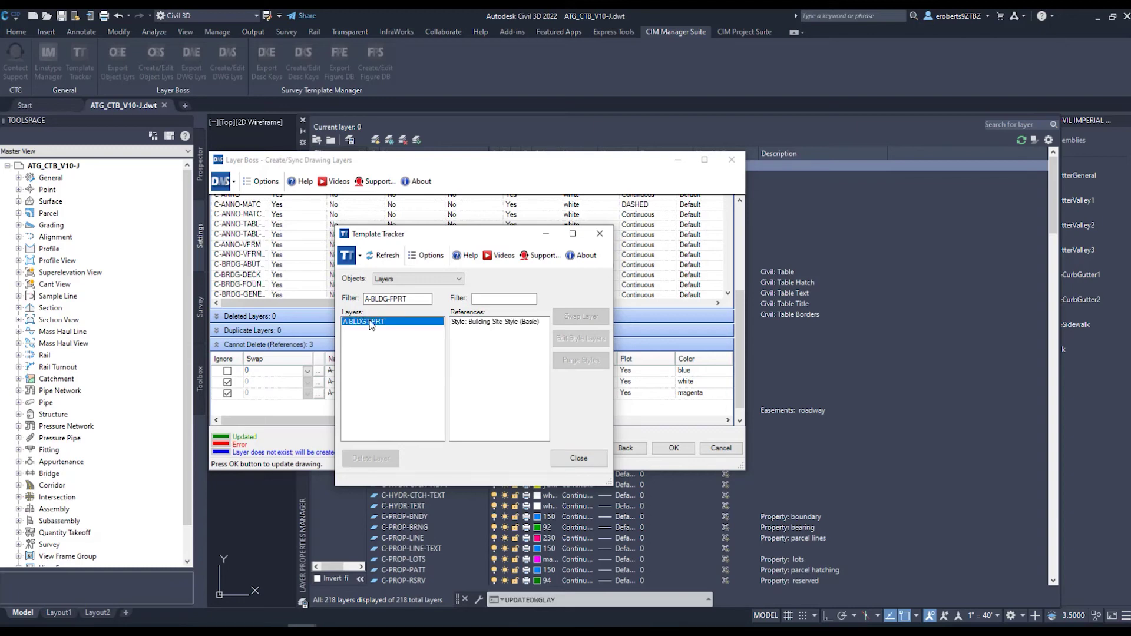
left_click(507, 322)
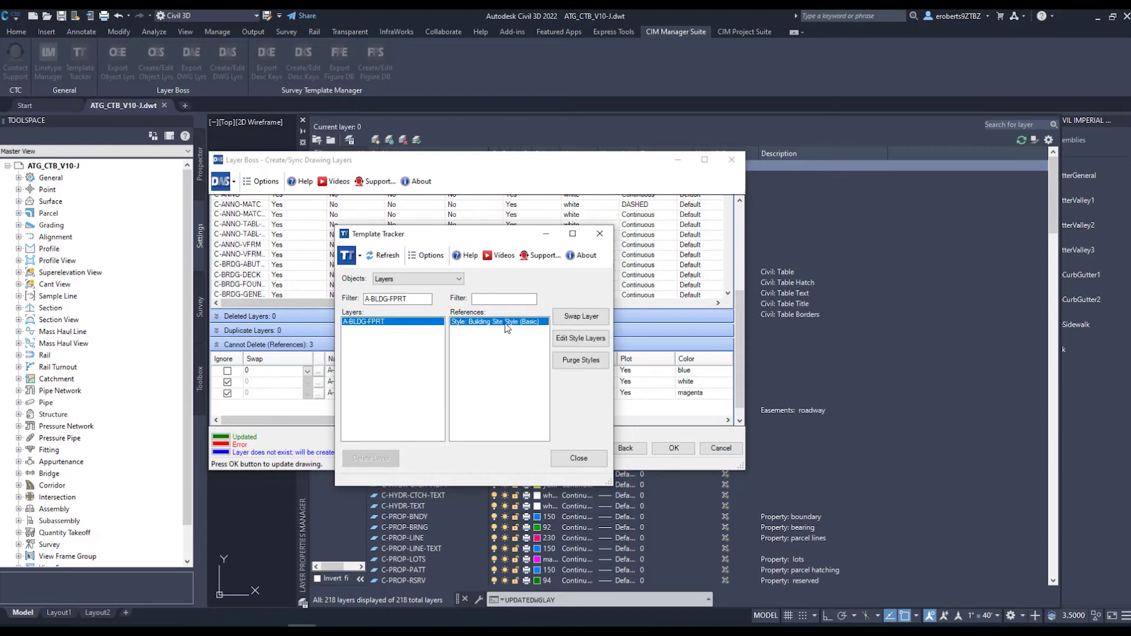
left_click(575, 339)
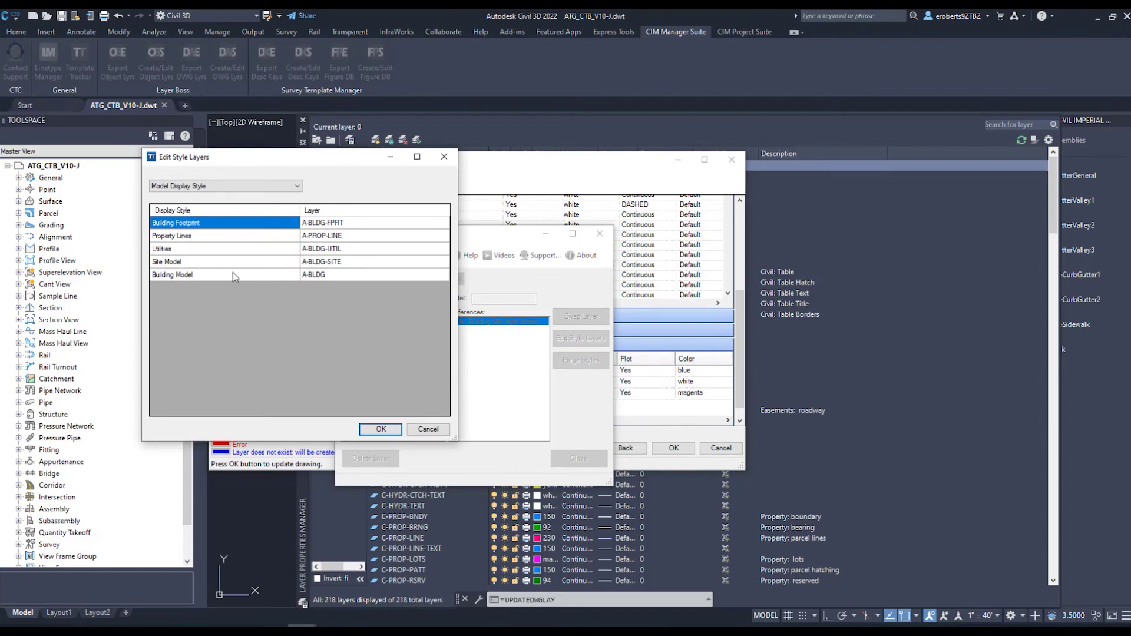
left_click(381, 429)
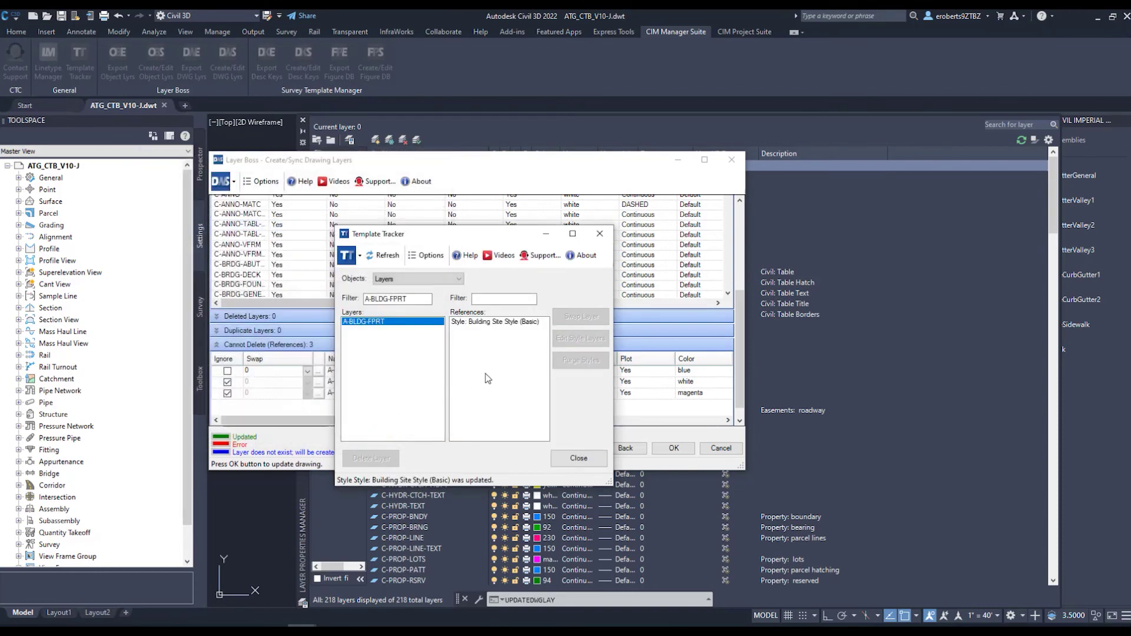
- Swap the Building Site Style (Basic) layer from A-BLDG-FPRT to A-BLDG and close the tracker
left_click(502, 323)
left_click(575, 318)
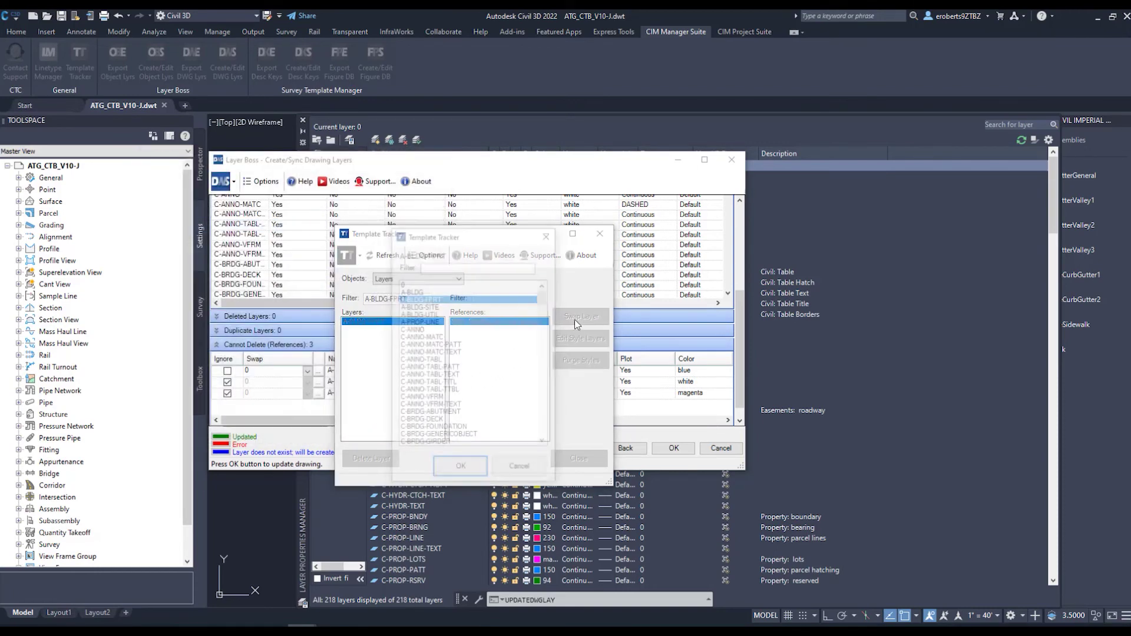
left_click(412, 290)
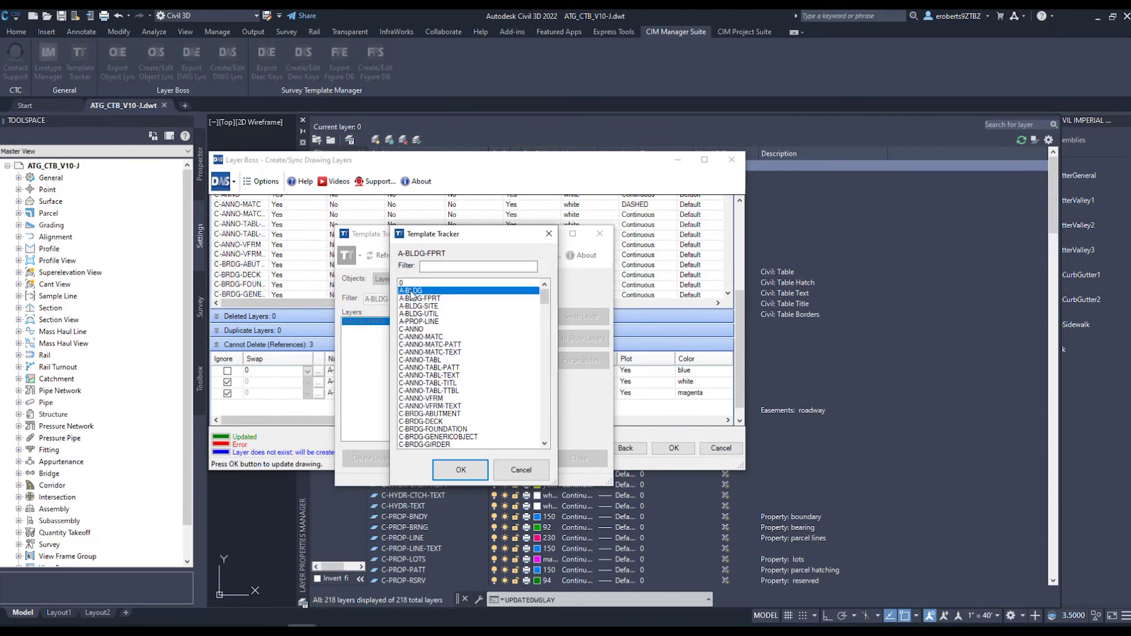
left_click(460, 469)
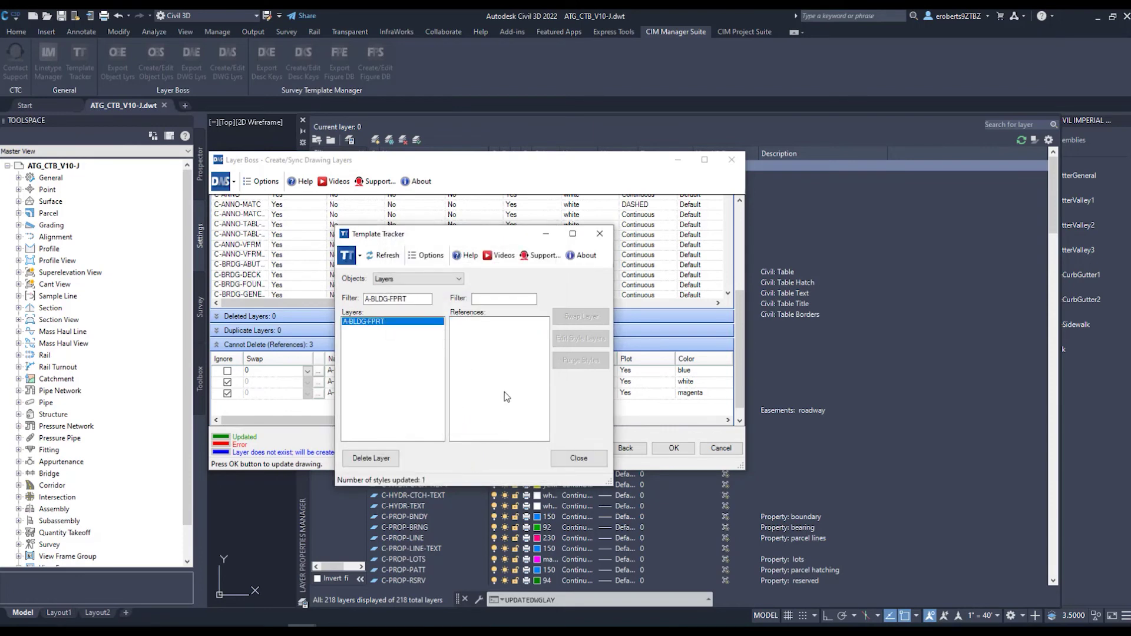
left_click(572, 458)
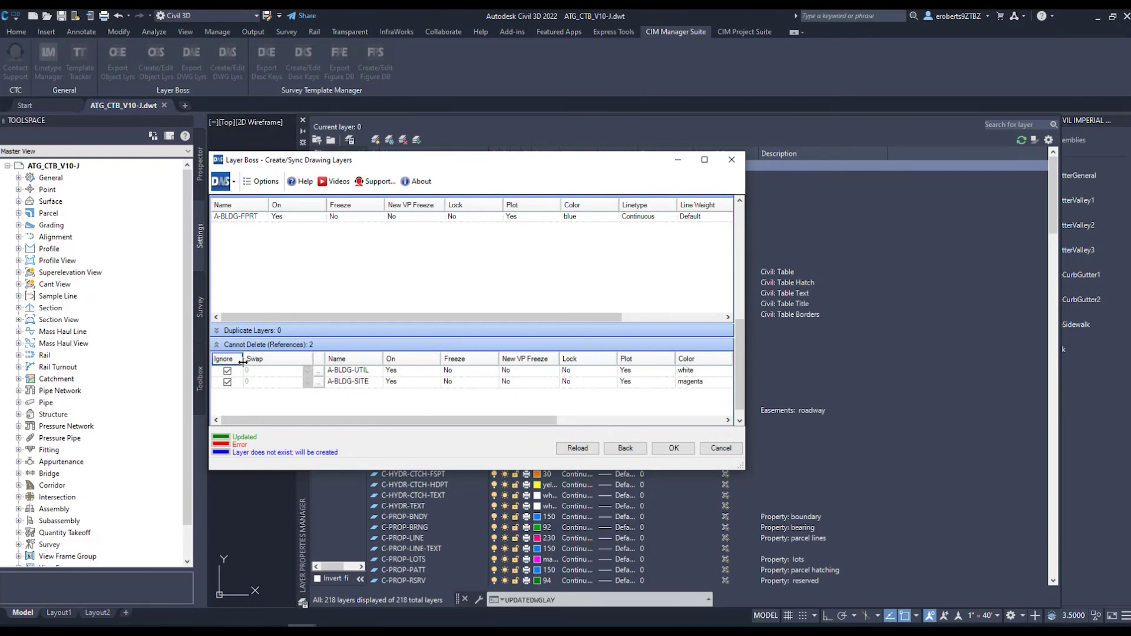
- Close Template Tracker and uncheck Ignore for A-BLDG-UTIL and A-BLDG-SITE
left_click(235, 219)
left_click(226, 371)
left_click(228, 381)
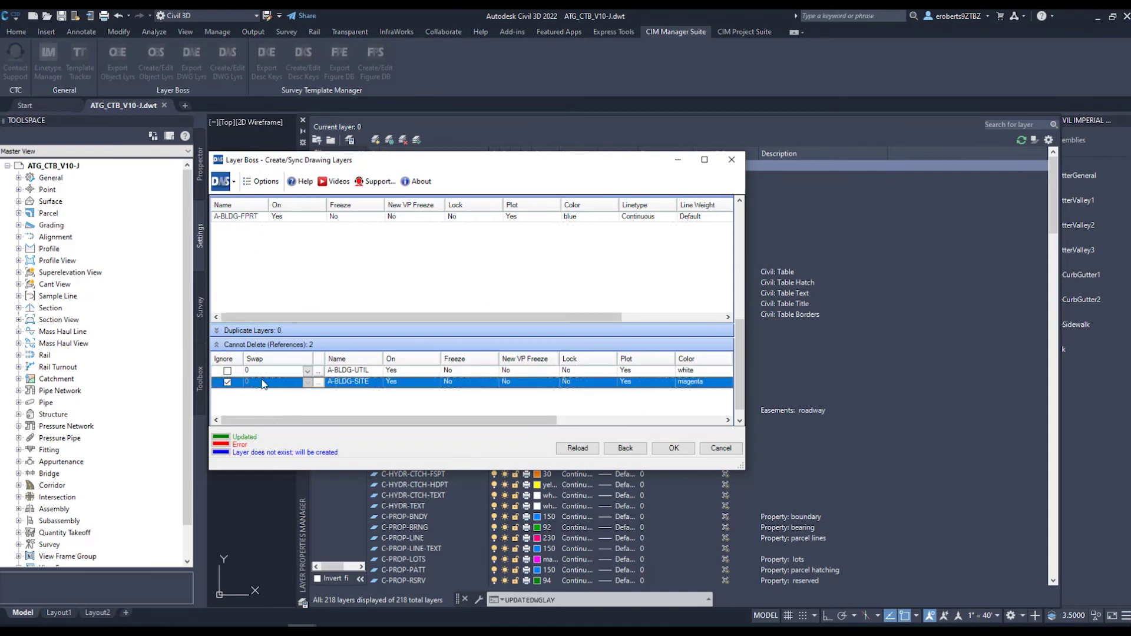
- Set A-BLDG-UTIL to be swapped to A-BLDG
left_click(318, 370)
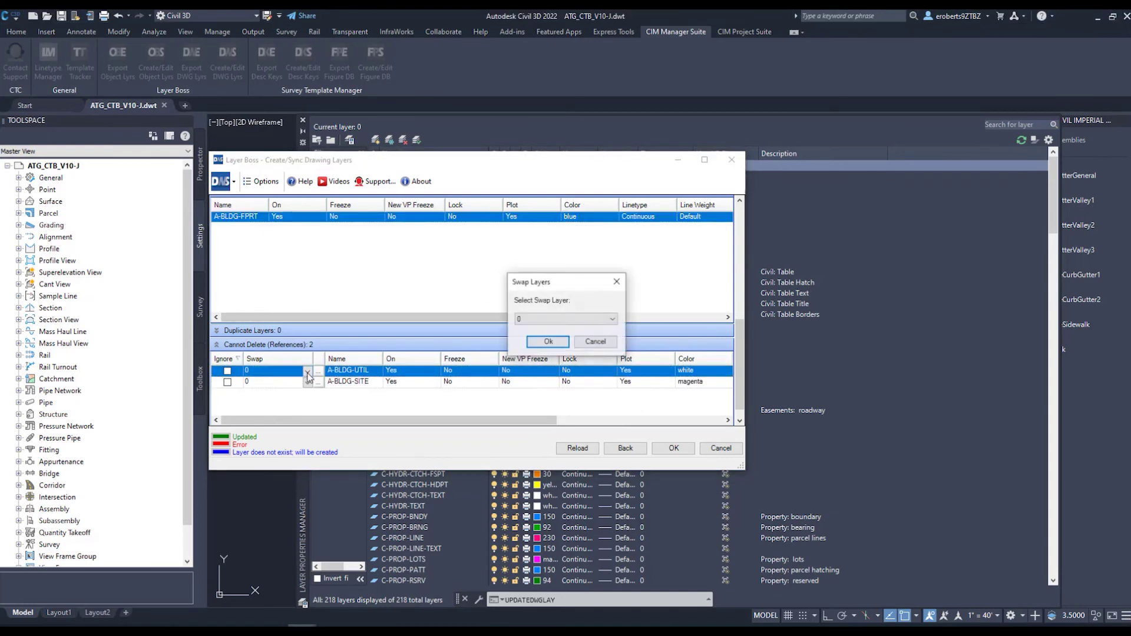
left_click(550, 318)
left_click(547, 338)
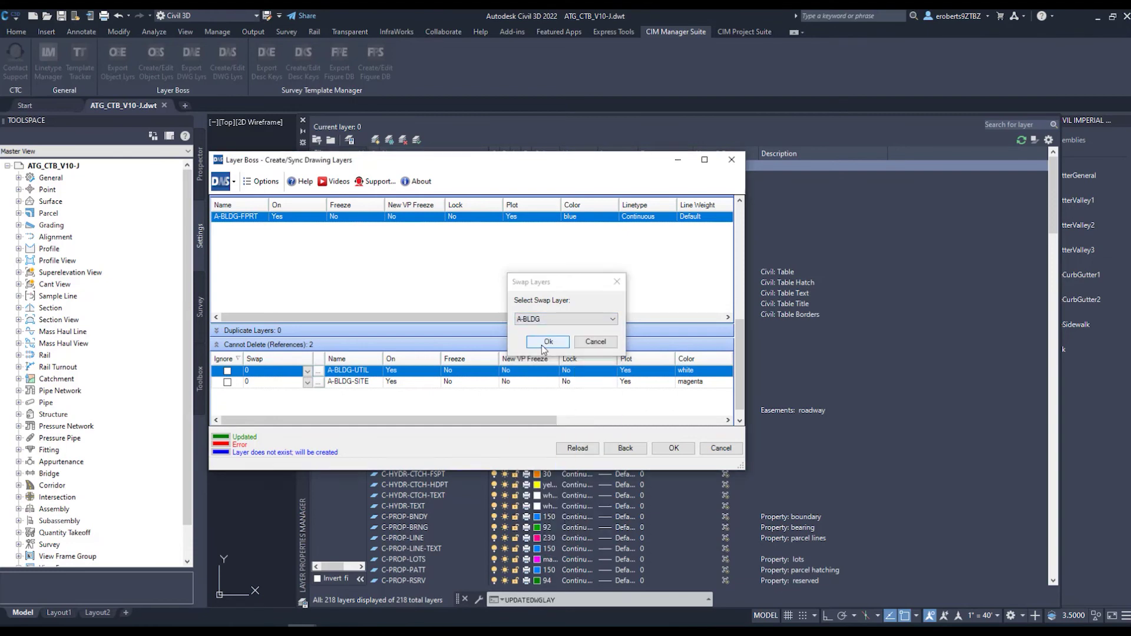
left_click(542, 344)
- Set A-BLDG-SITE to be swapped to A-BLDG and apply the layer sync
left_click(307, 382)
left_click(318, 382)
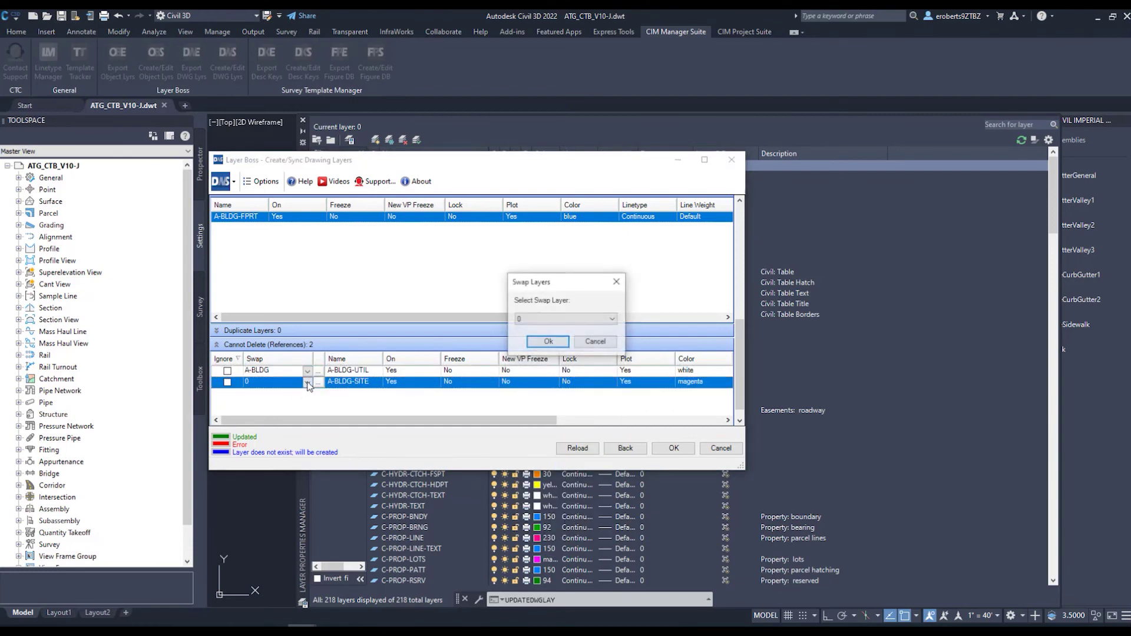
left_click(570, 319)
left_click(543, 337)
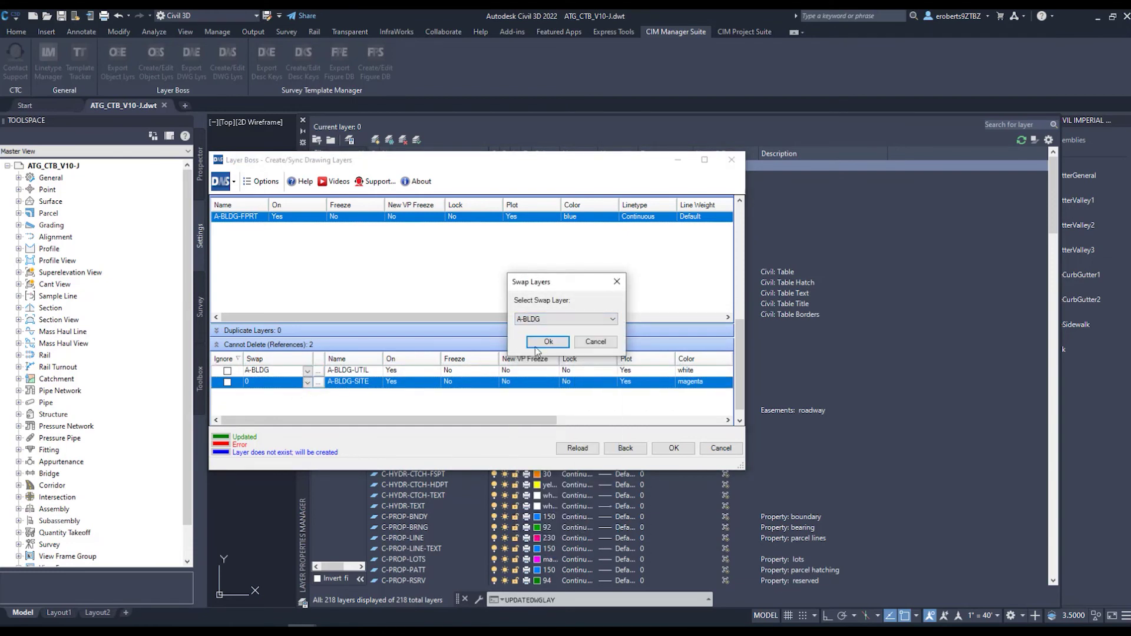
left_click(542, 345)
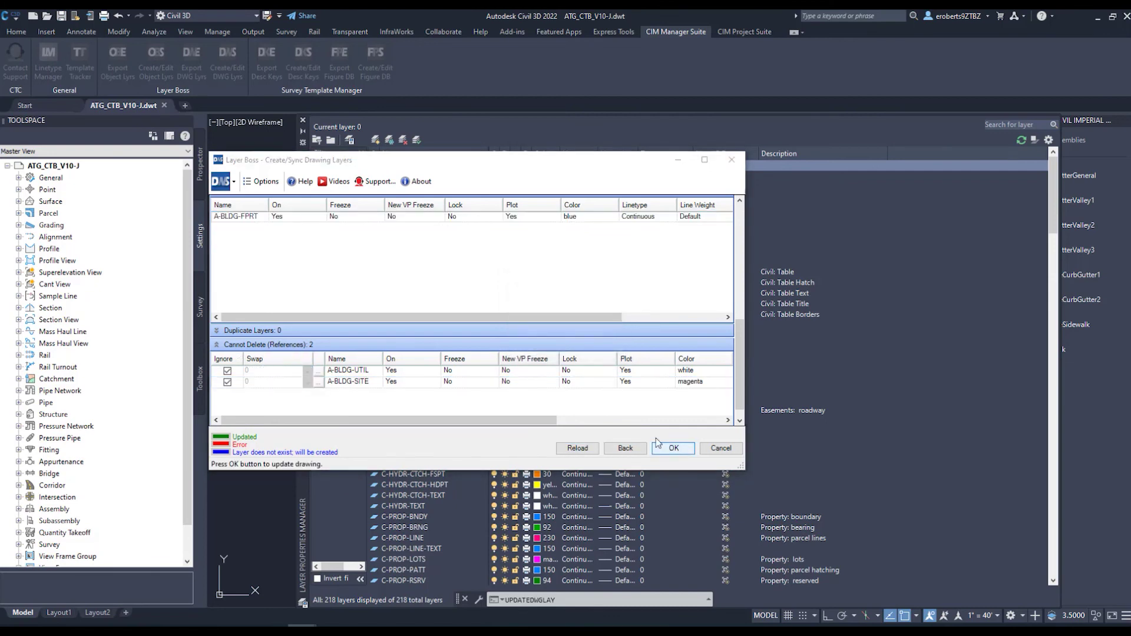
left_click(674, 447)
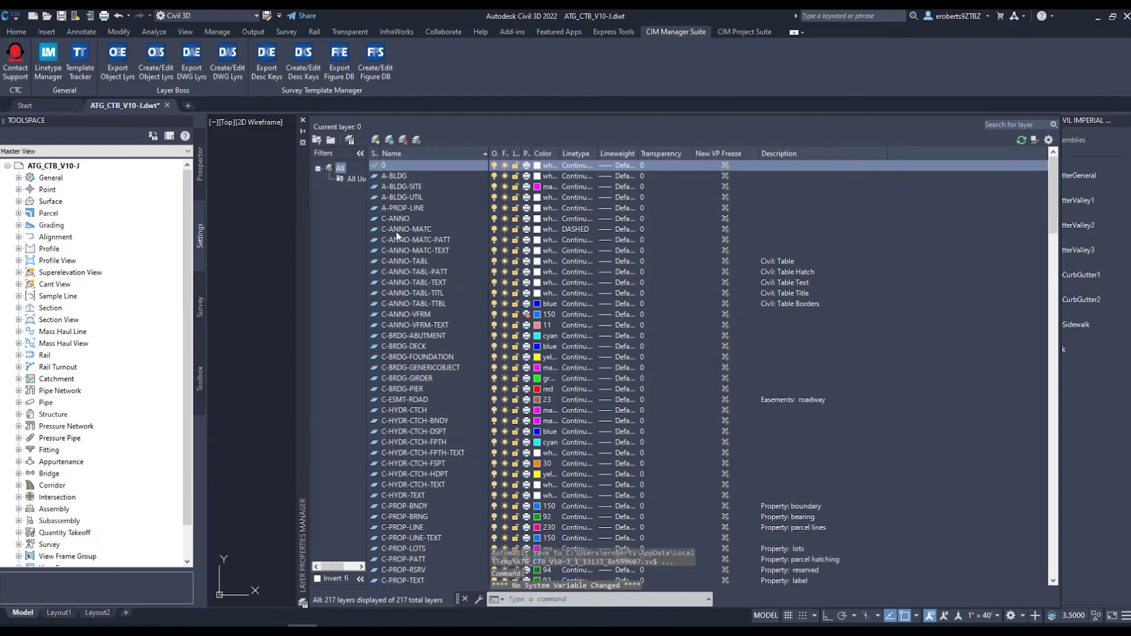
- Scroll through the Layer Properties Manager to check the synced 217-layer list
scroll(408, 200, "down", 5)
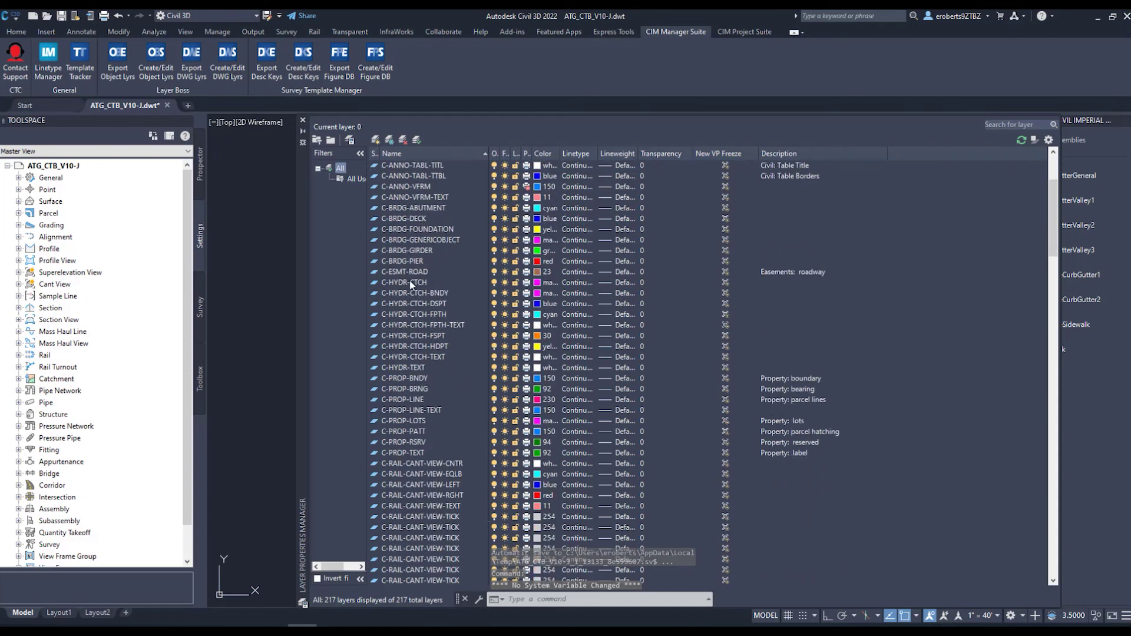
scroll(409, 361, "up", 5)
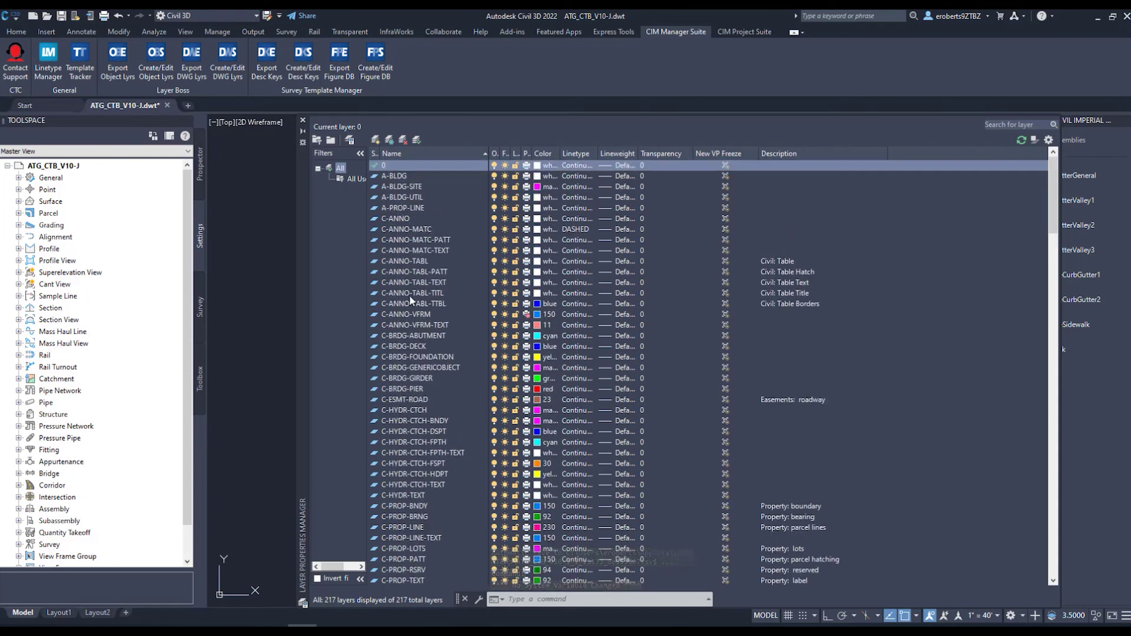